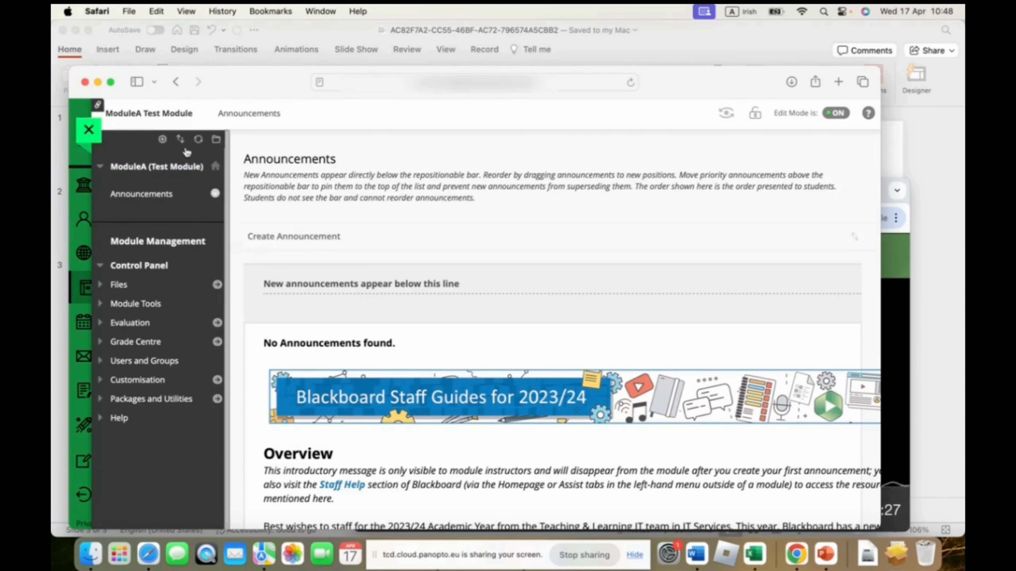
Start adding a tool link to the module's course menu and name it My Lecture Recordings
click(111, 82)
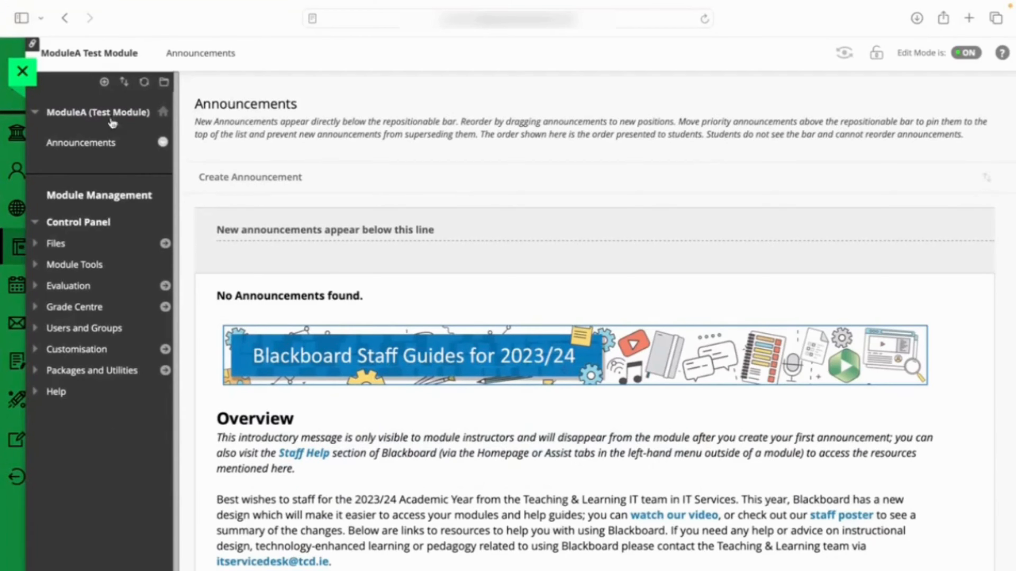
click(104, 83)
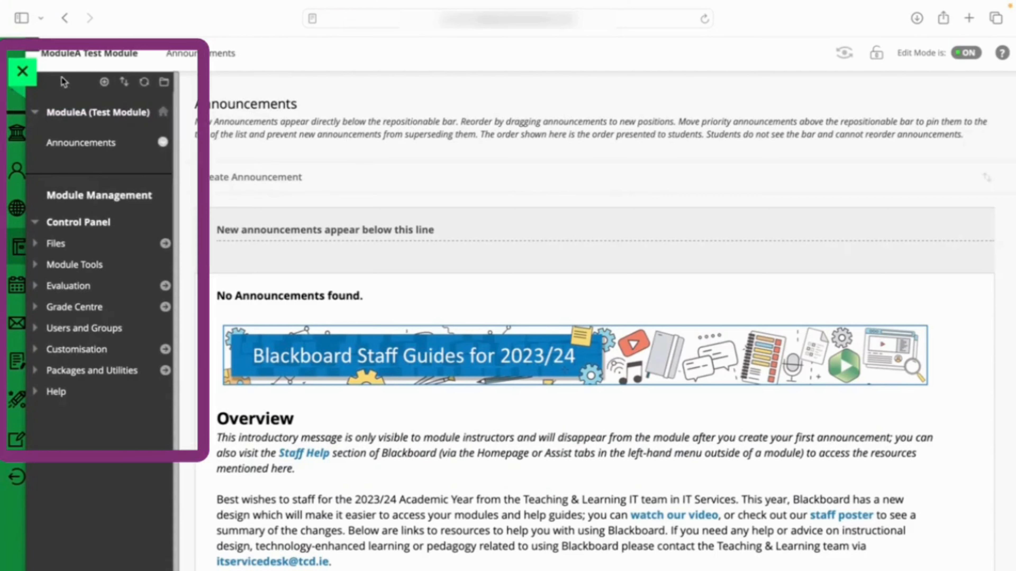
click(104, 83)
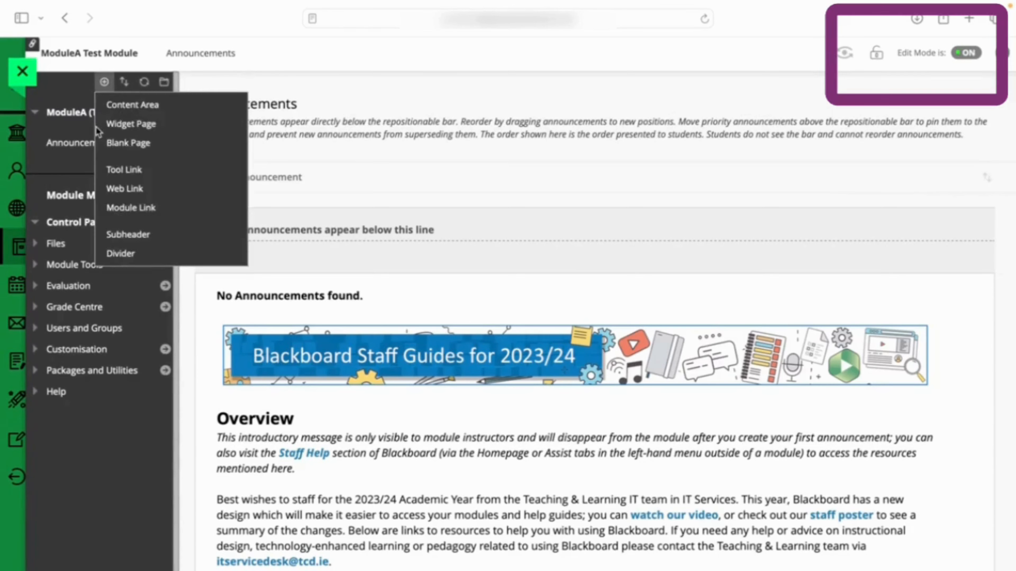
mouse_move(104, 85)
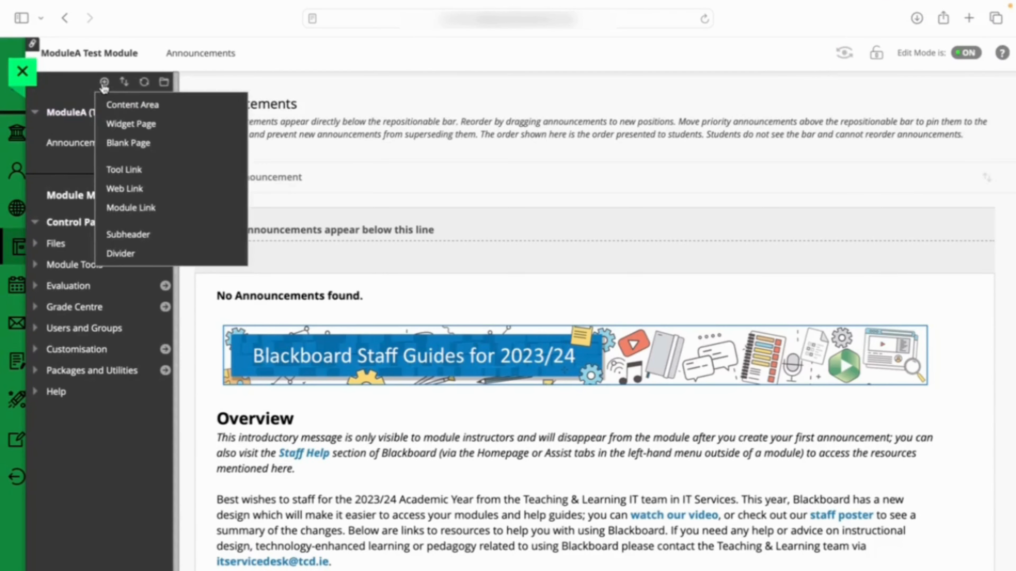
click(124, 171)
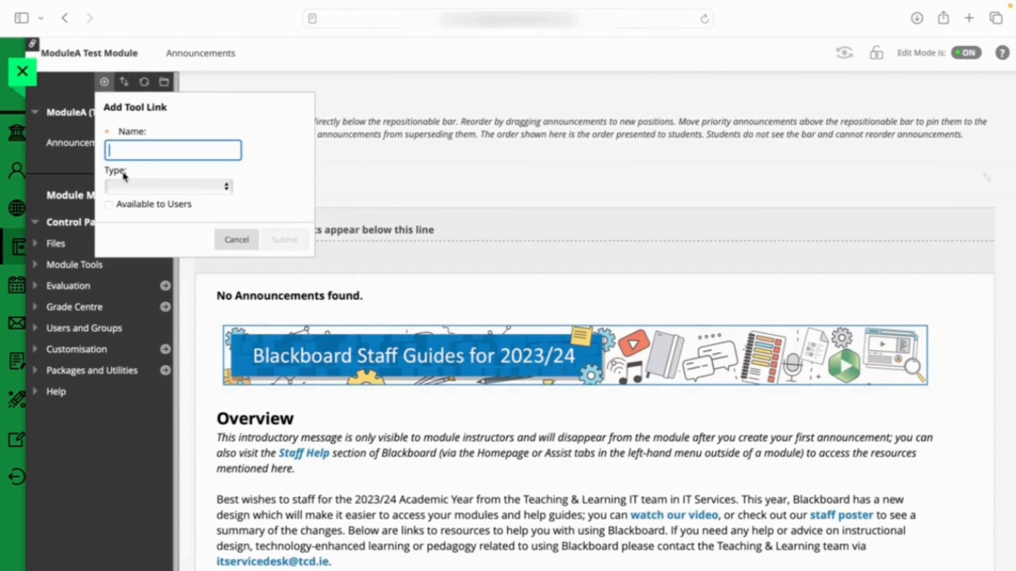
text(My)
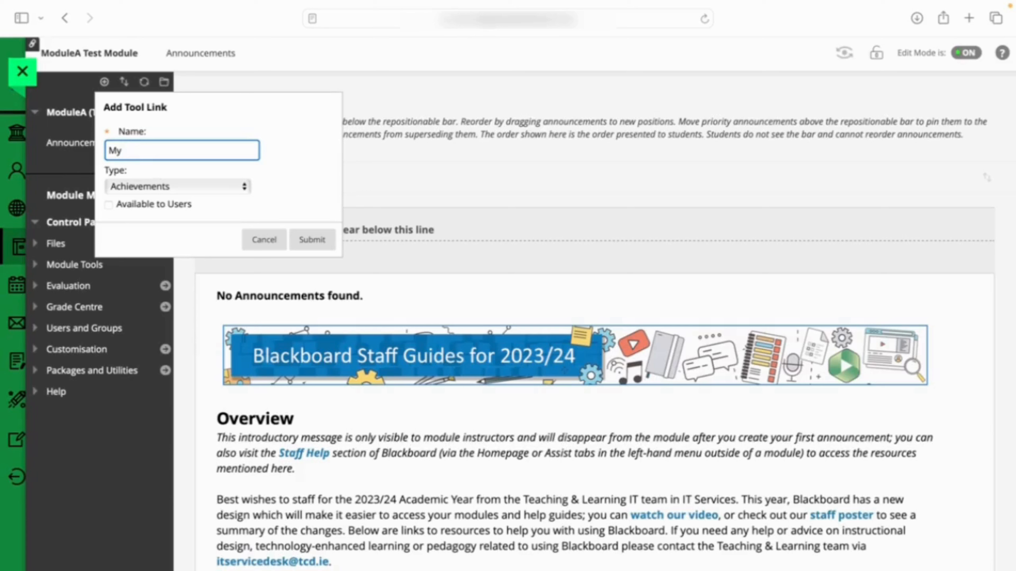
text( Lecture Recordimngs)
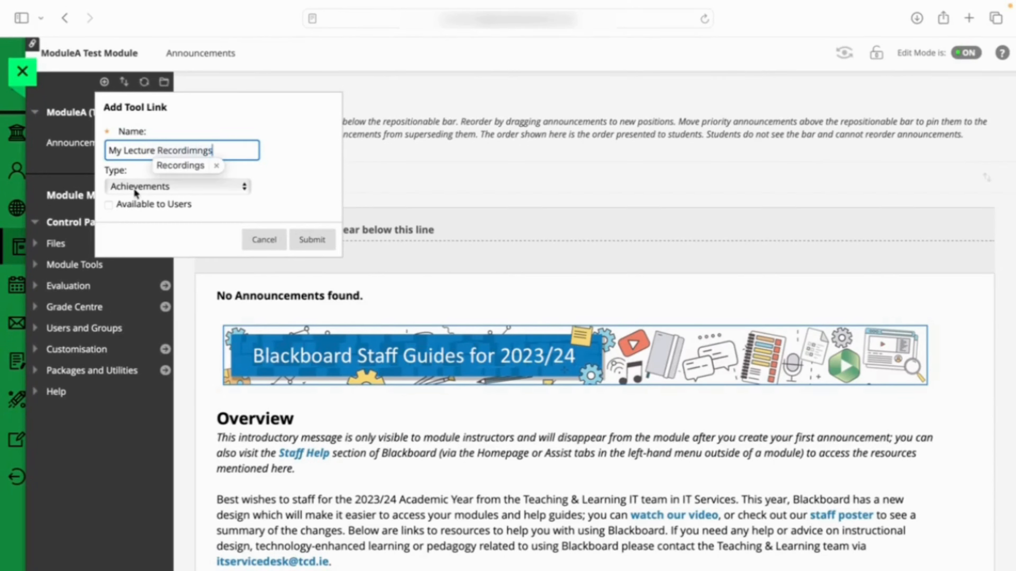
key(BackSpace)
key(BackSpace)
key(BackSpace)
key(BackSpace)
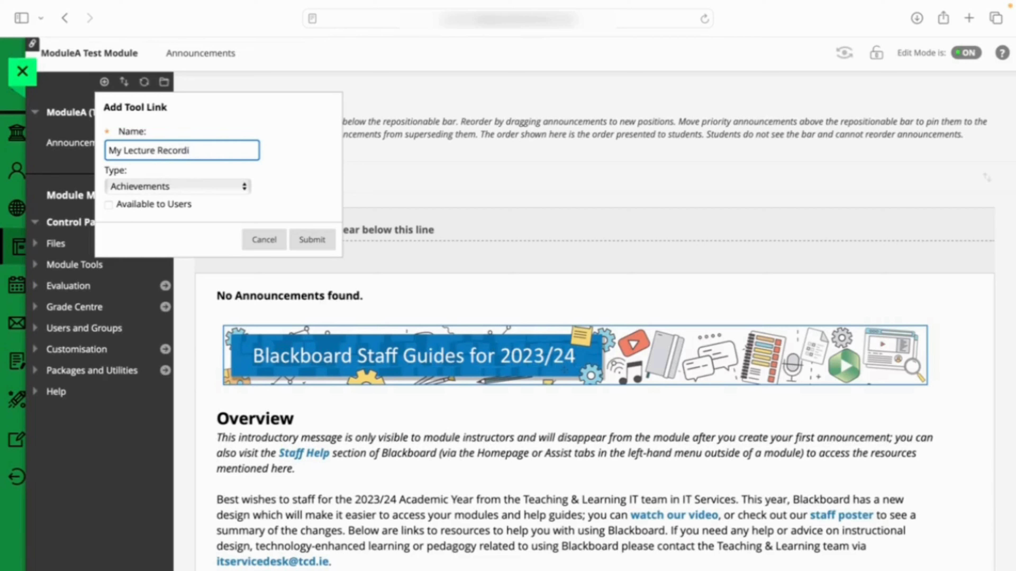
text(ngs)
Set the tool link's type to Panopto Lecture Capture and submit it
click(242, 188)
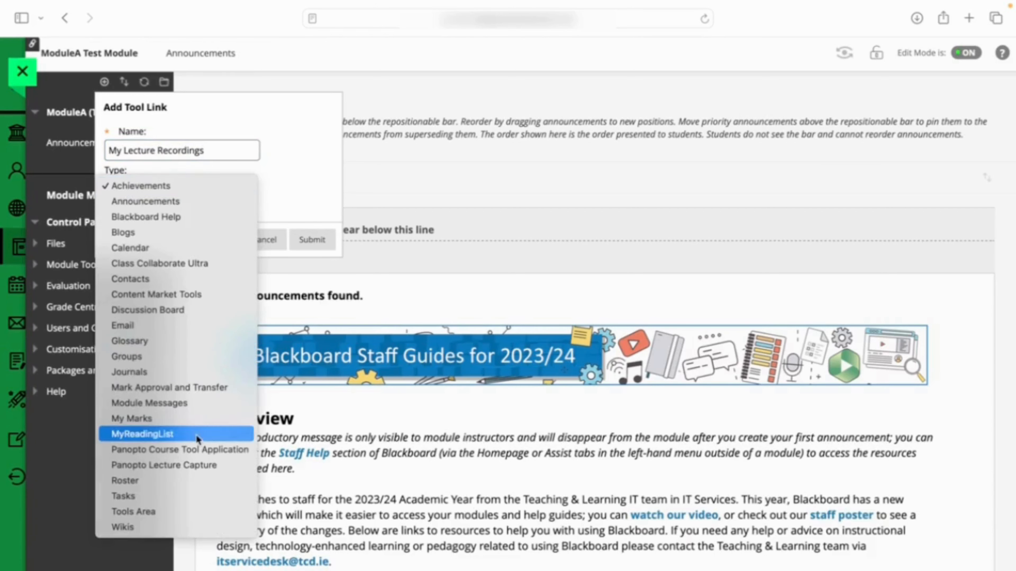
click(194, 468)
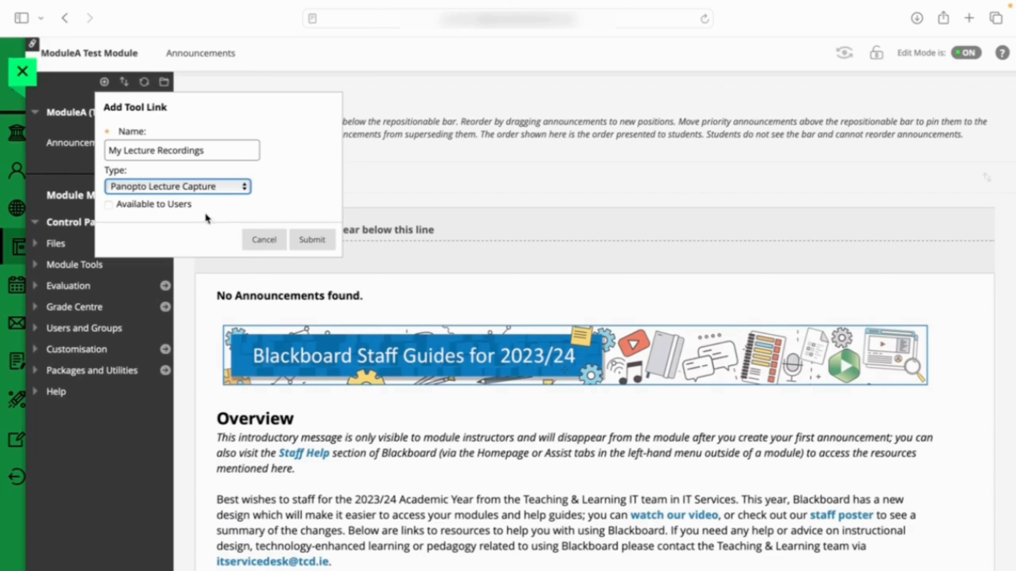
click(317, 240)
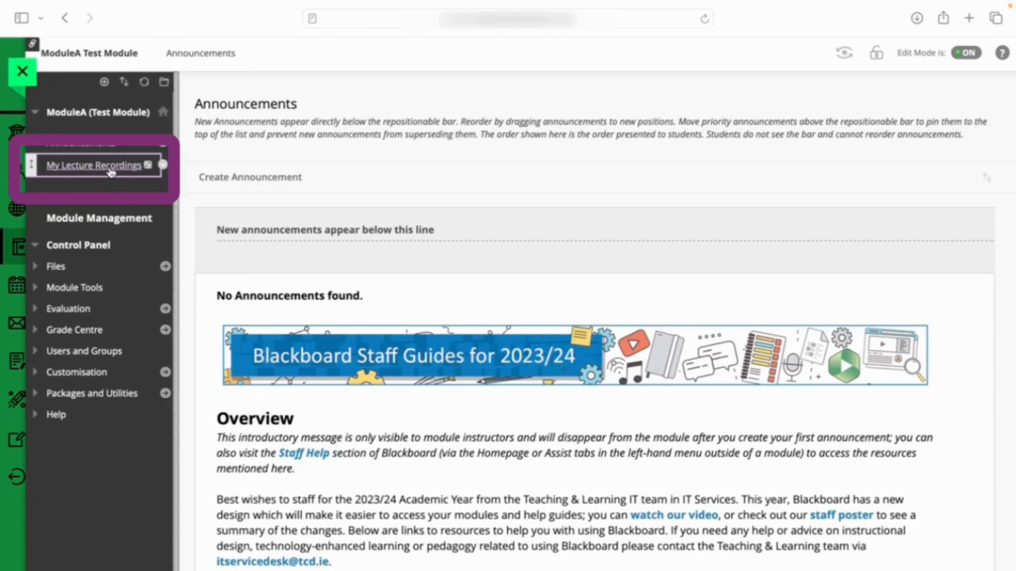
Open the My Lecture Recordings link and look at the options for creating content in its folder
click(94, 165)
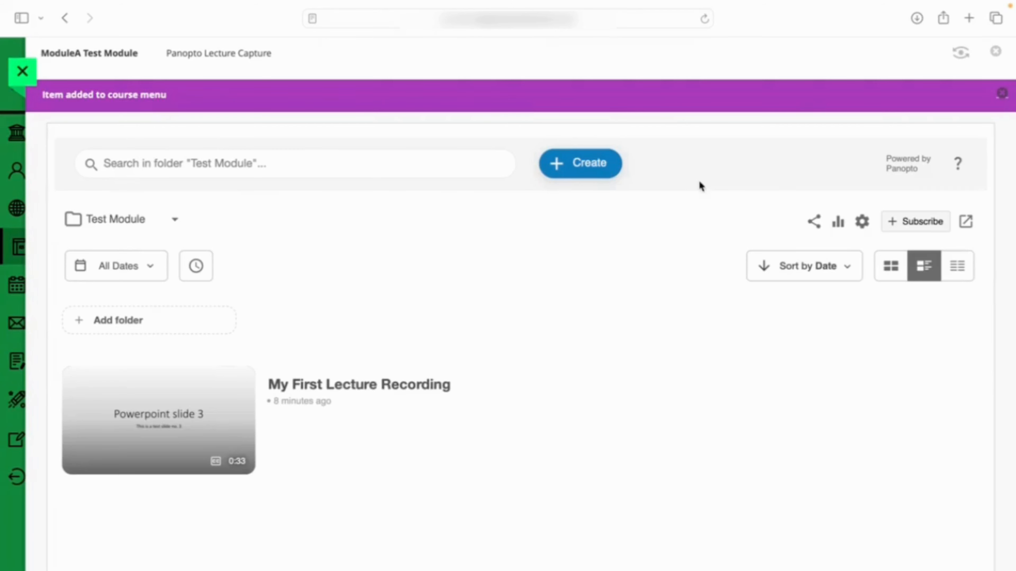
click(564, 173)
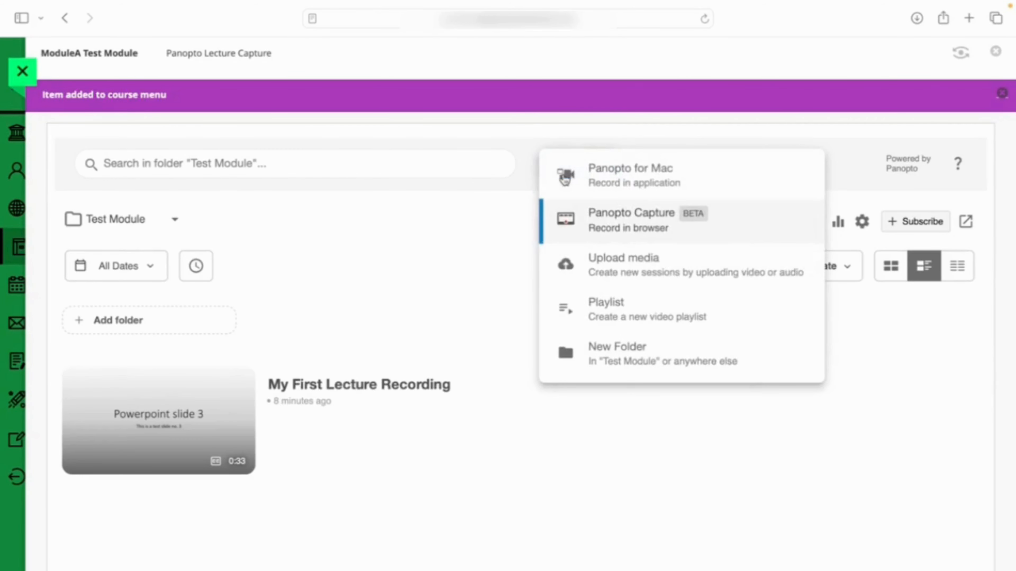
click(464, 238)
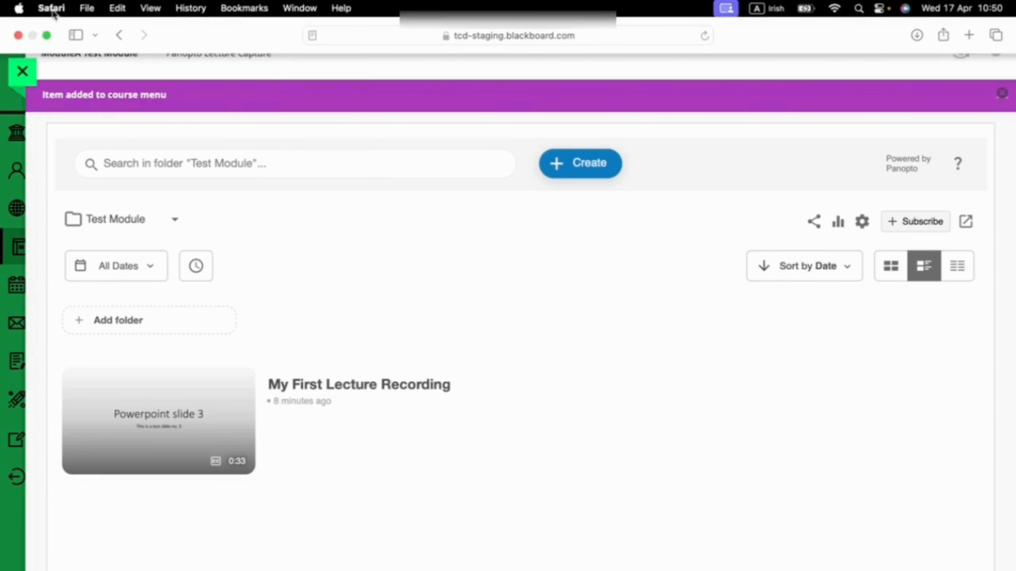
Check the Prevent cross-site tracking option in Safari's privacy settings and close the settings window
click(53, 10)
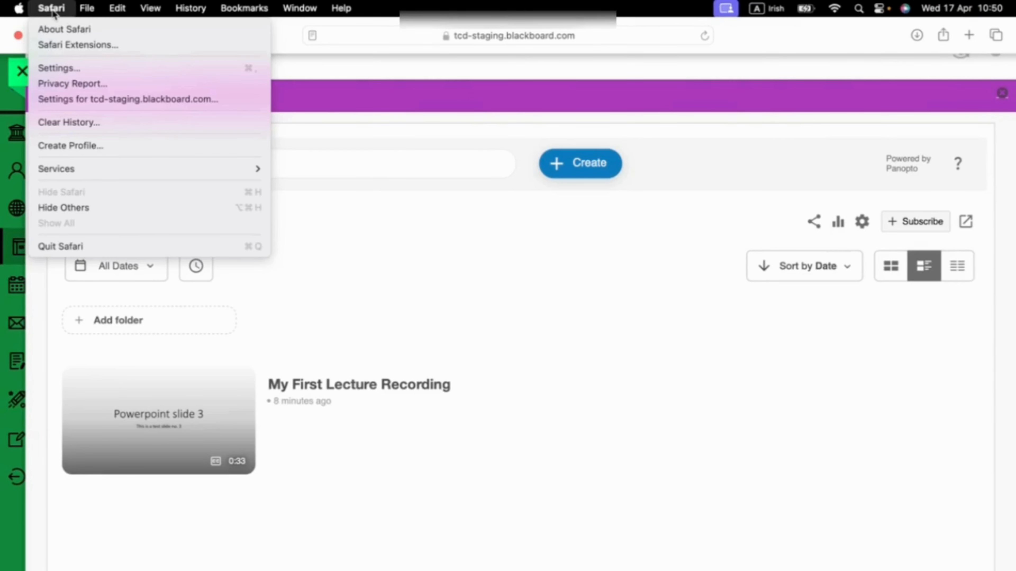
click(81, 66)
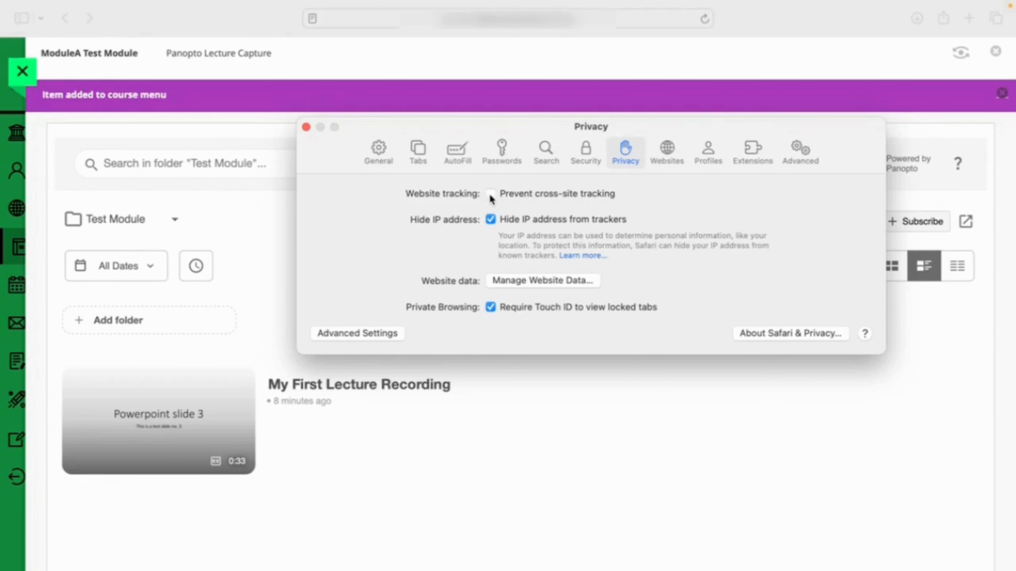
click(306, 127)
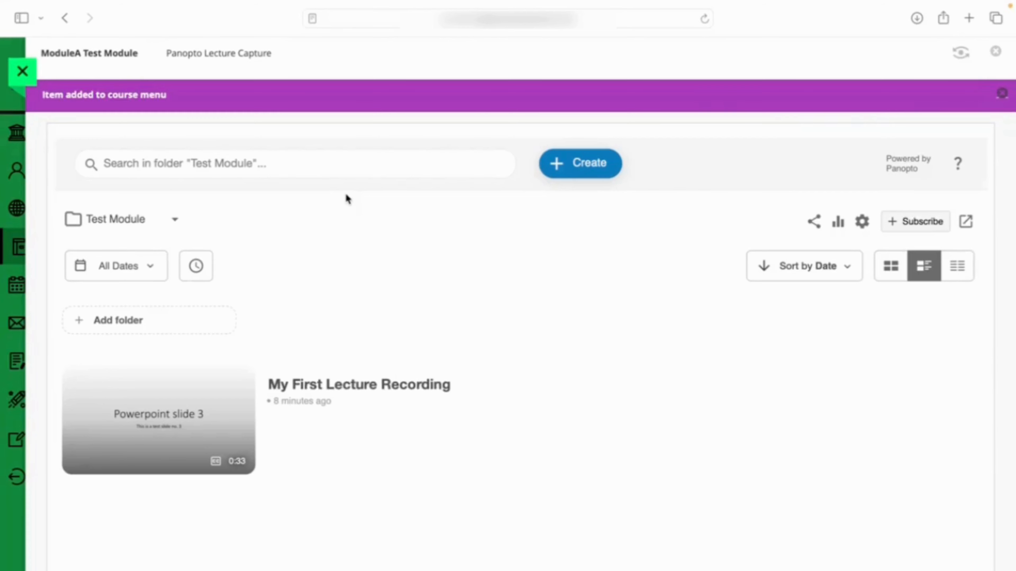
Launch Panopto for Mac from the Test Module folder, create a new recording and minimise its window
click(590, 173)
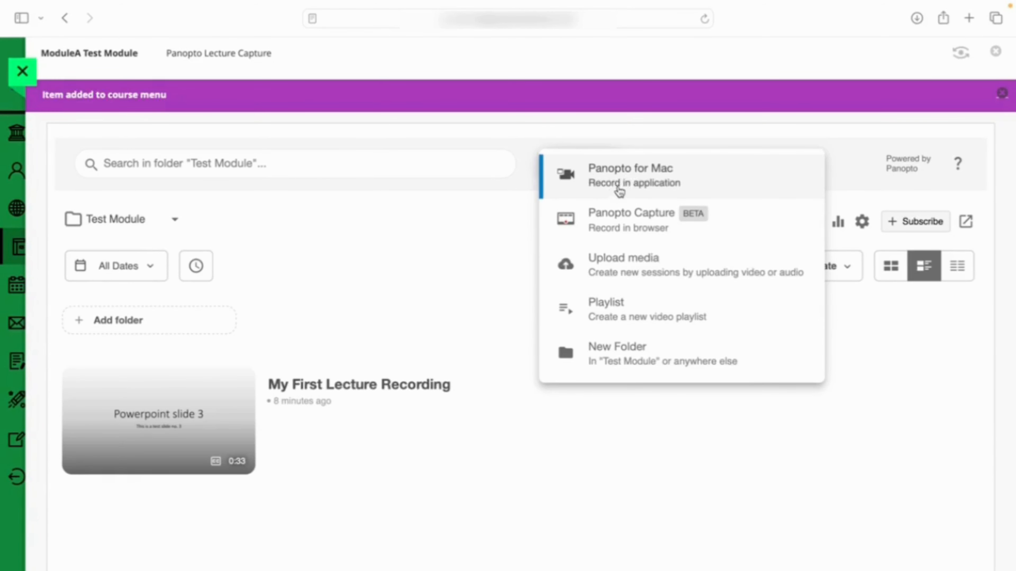
click(631, 184)
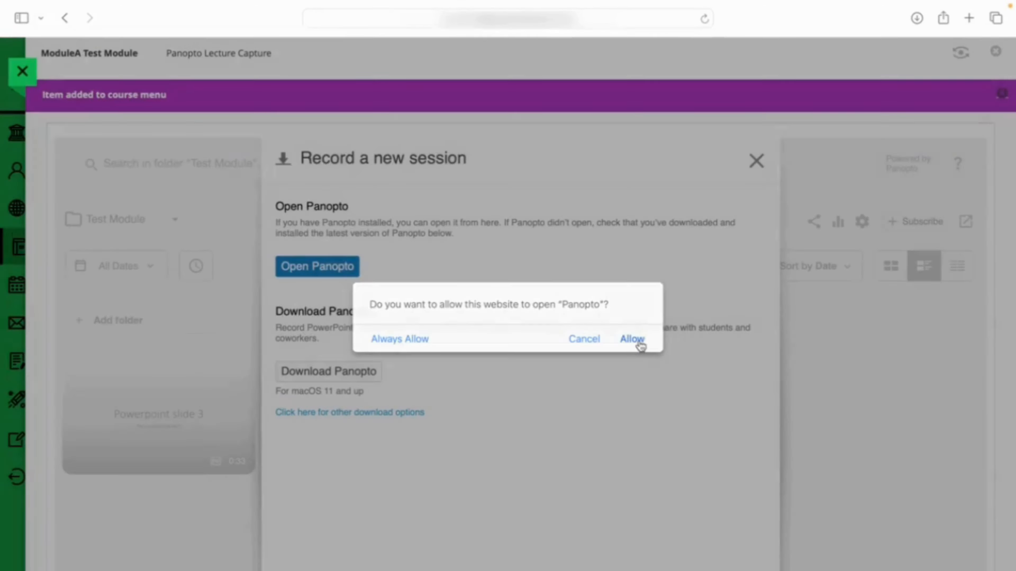
click(632, 339)
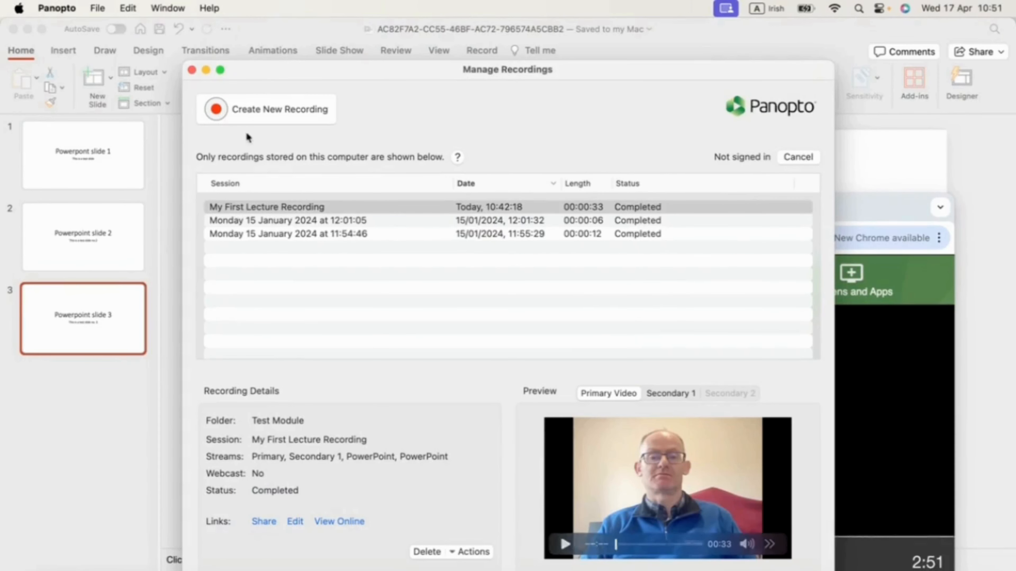
click(246, 108)
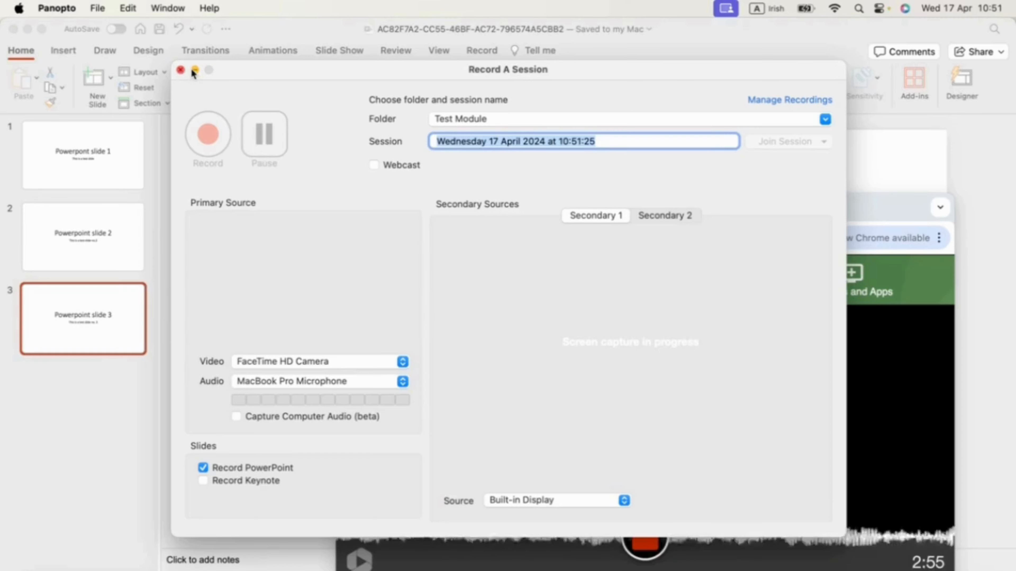
click(194, 70)
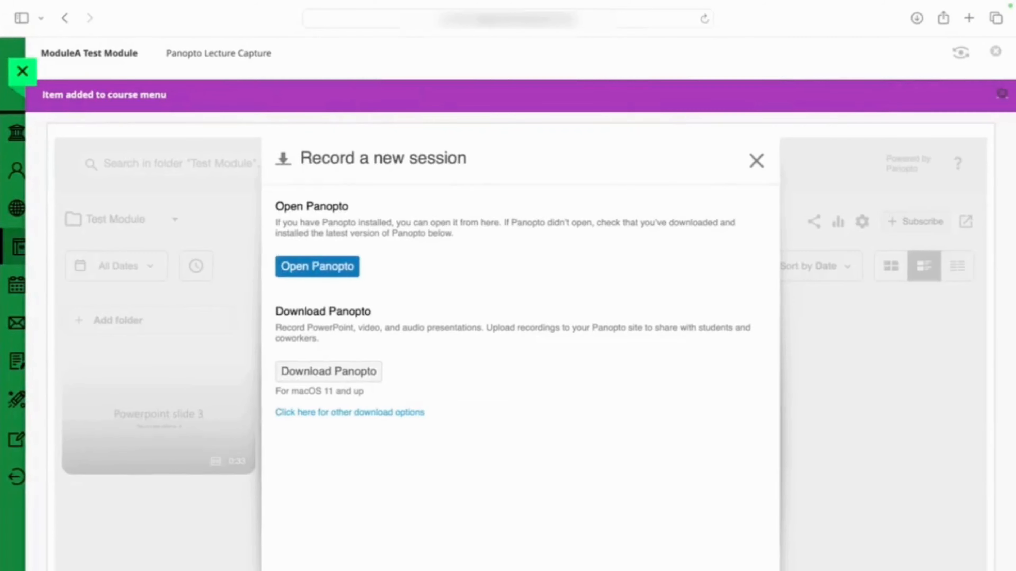
Download the Panopto installer for macOS and look for its package among the downloaded files
click(331, 371)
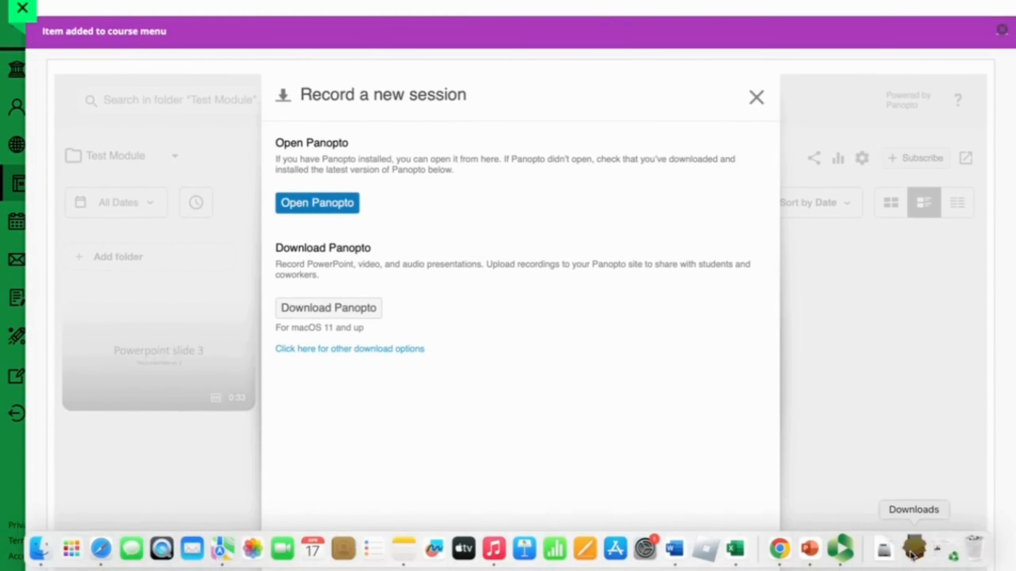
click(912, 556)
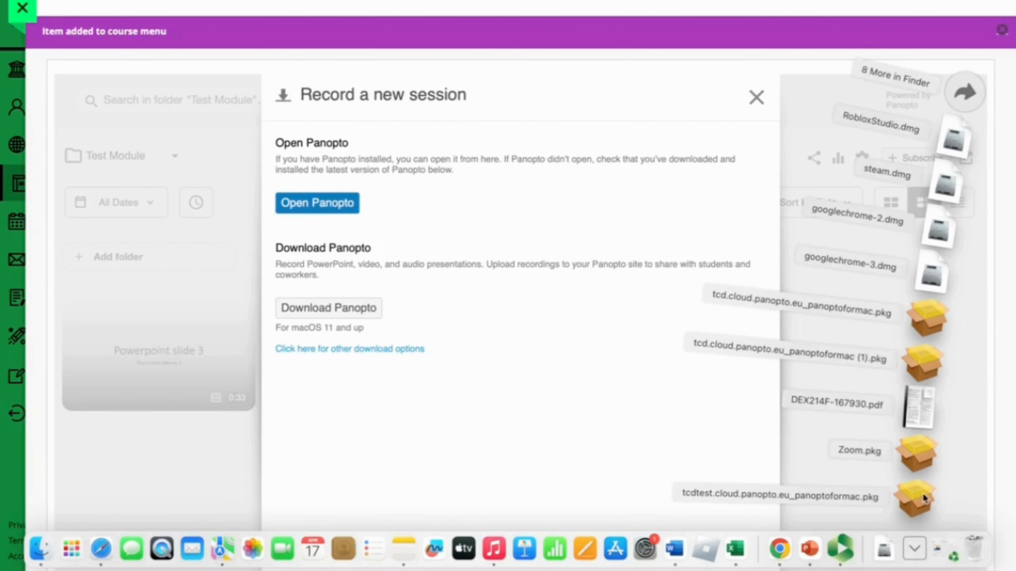
click(447, 437)
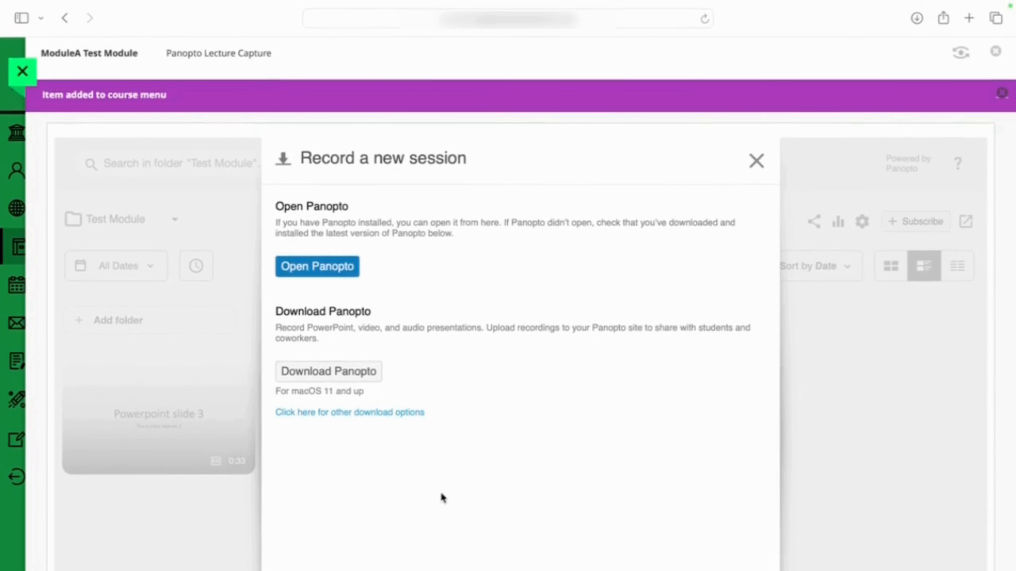
Open the Panopto application from the Record a new session dialog, allowing the website to launch it
click(323, 269)
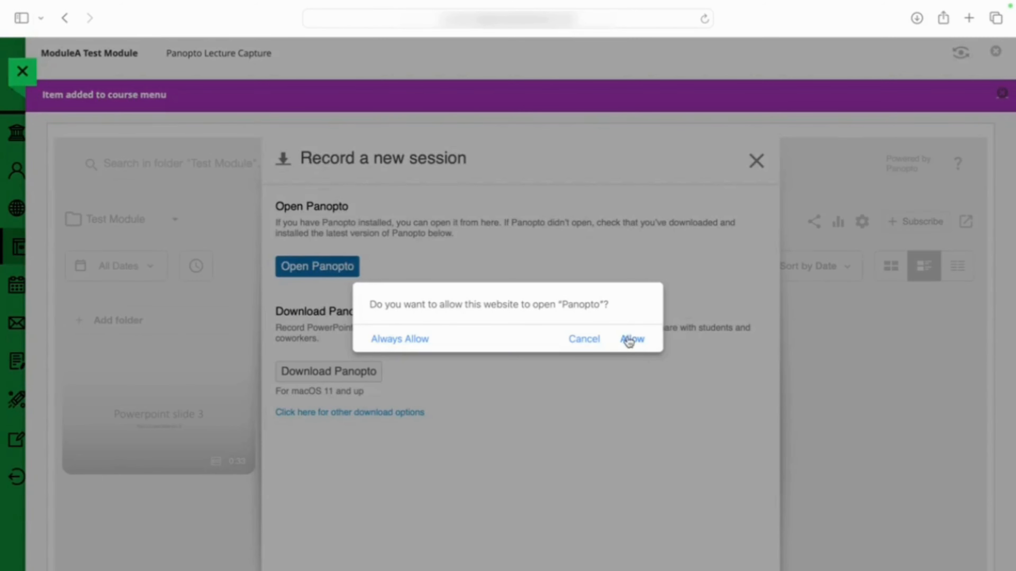
click(628, 339)
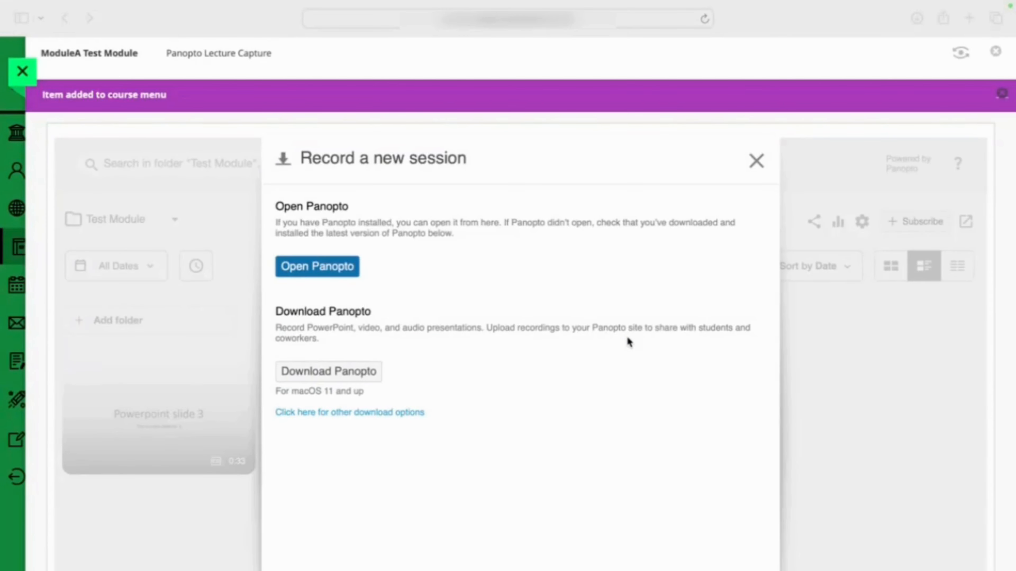
click(338, 268)
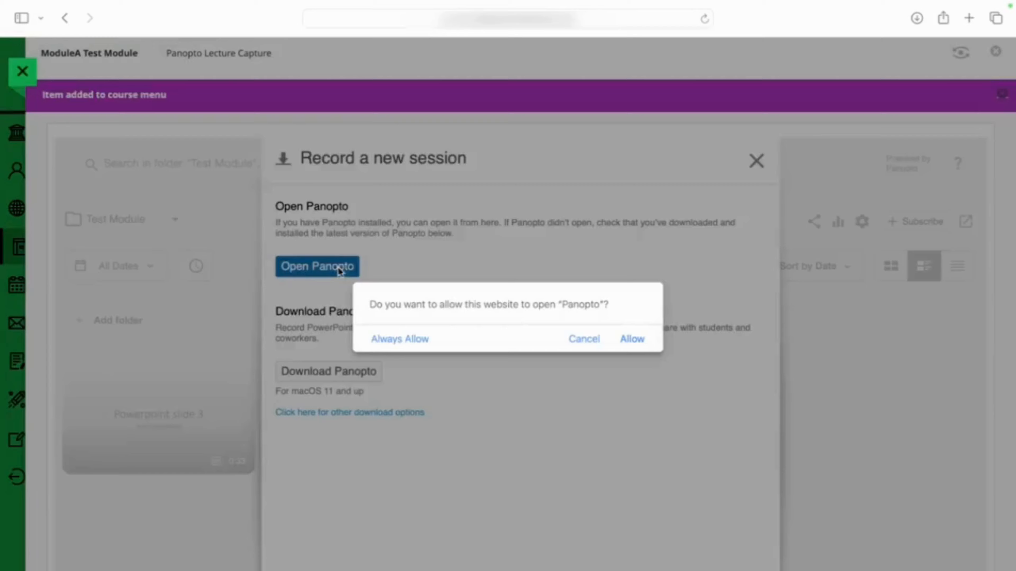
click(632, 339)
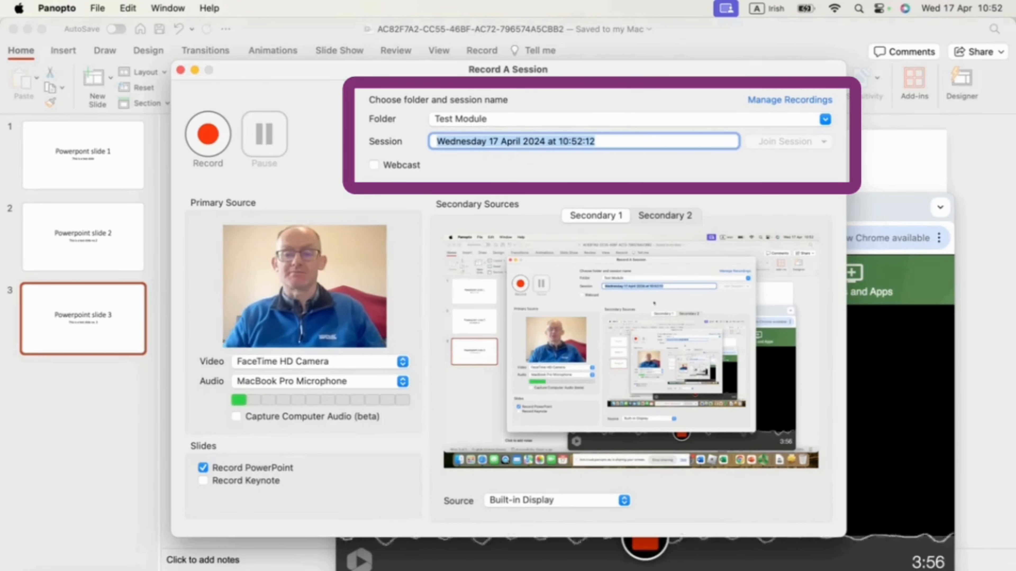
Name the recording session "My Lecture no.1" and set the primary video source to None
key(BackSpace)
text(Test)
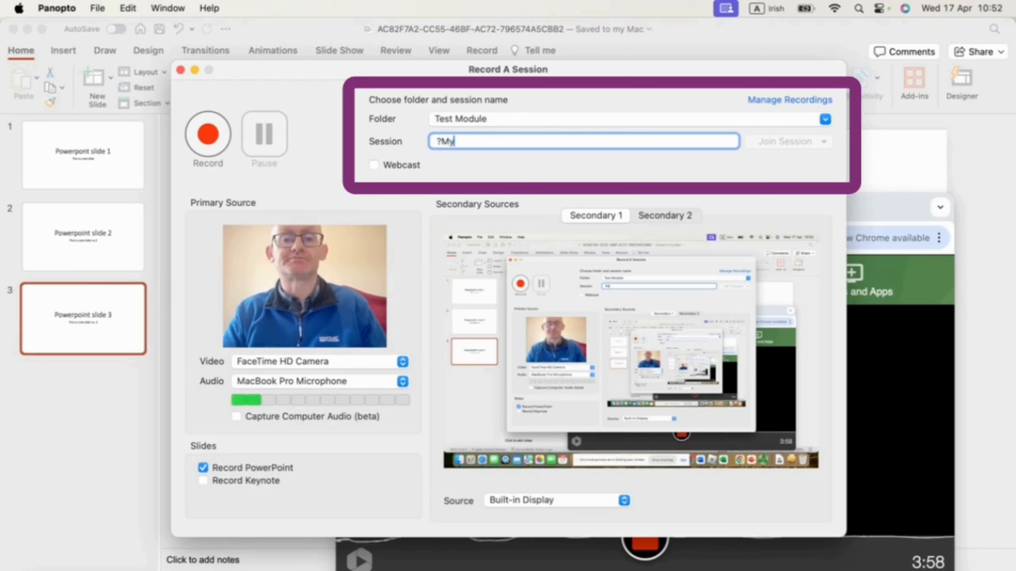
key(BackSpace)
key(BackSpace)
key(BackSpace)
key(BackSpace)
text(M)
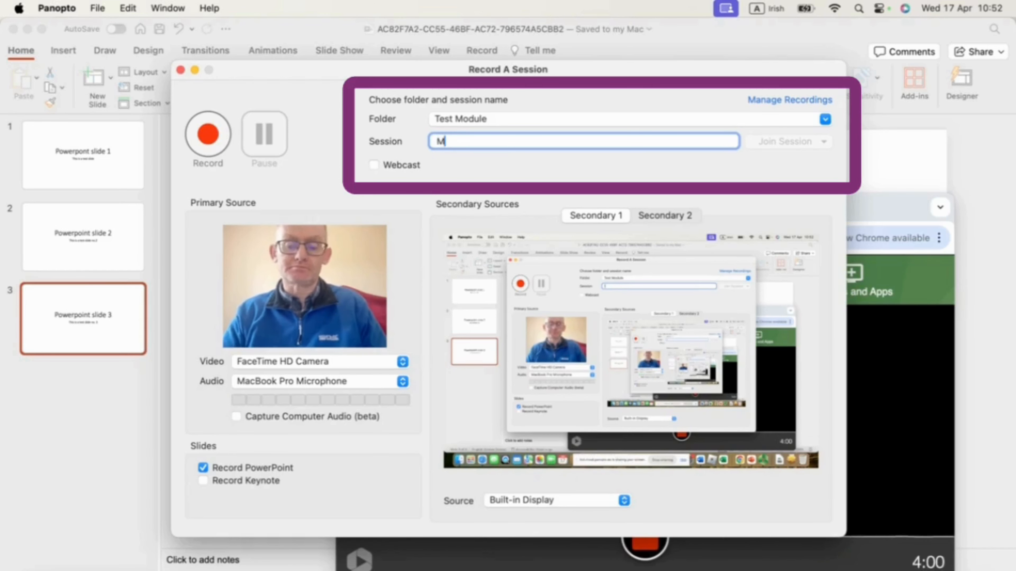
text(y Lectu)
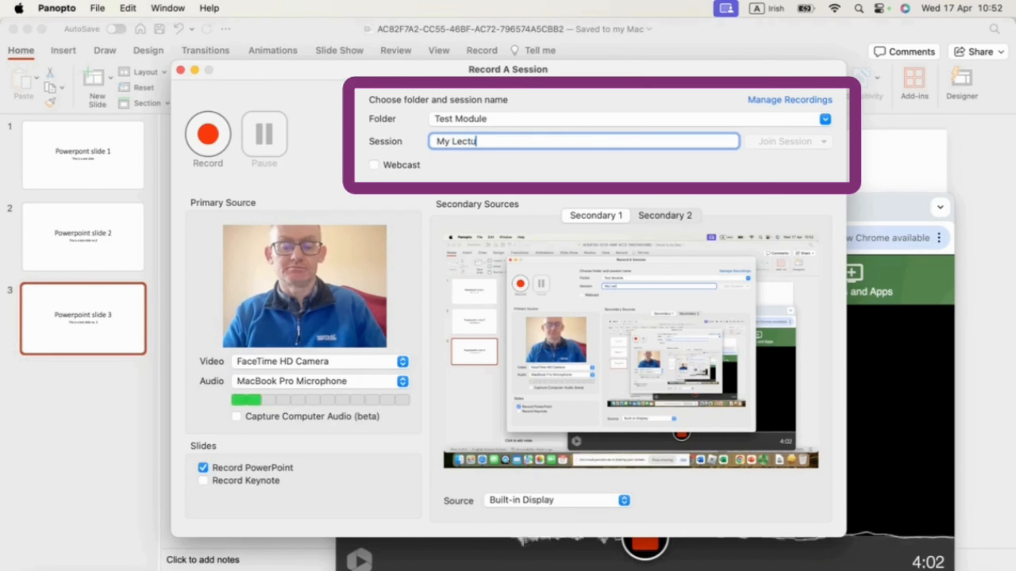
text(re no.1)
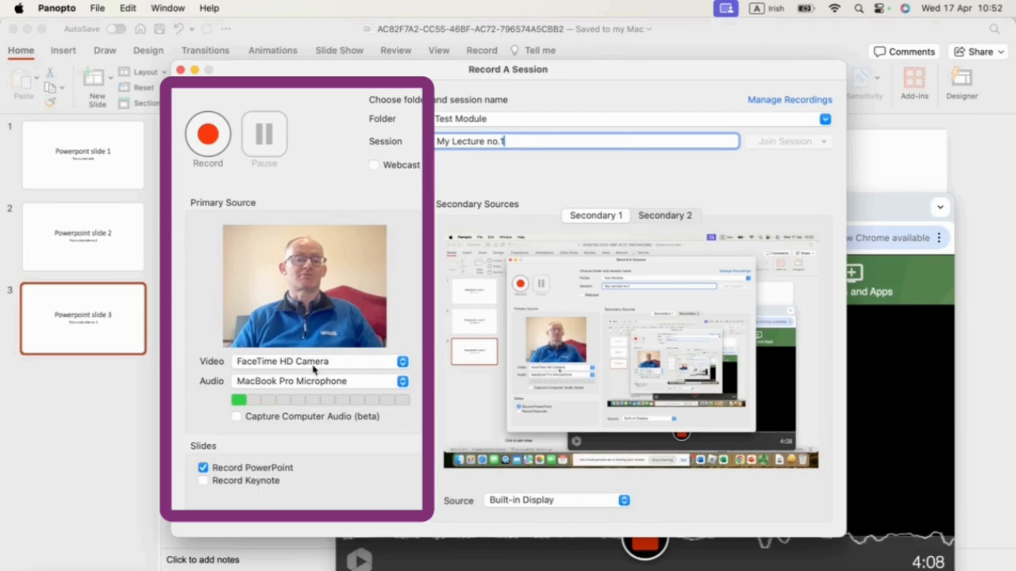
click(402, 362)
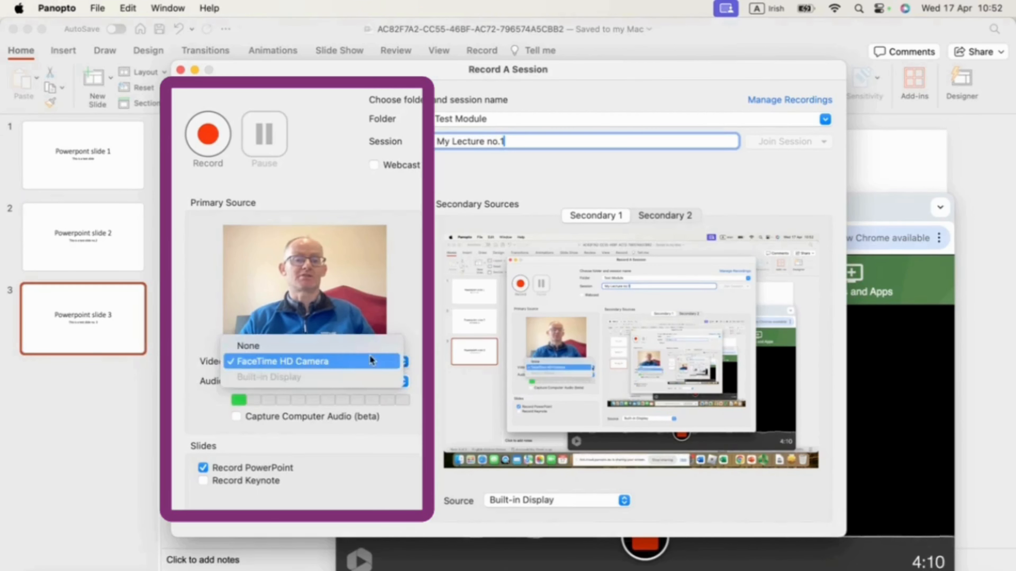
click(324, 349)
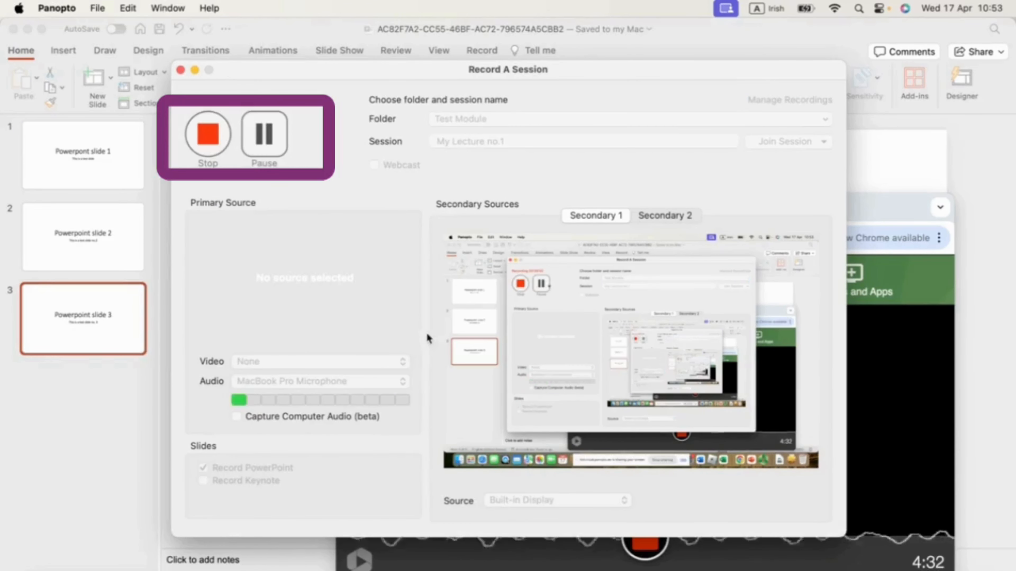
Switch to PowerPoint and present the slide show from slide 1 to the end, allowing Panopto to access data from other apps
click(834, 570)
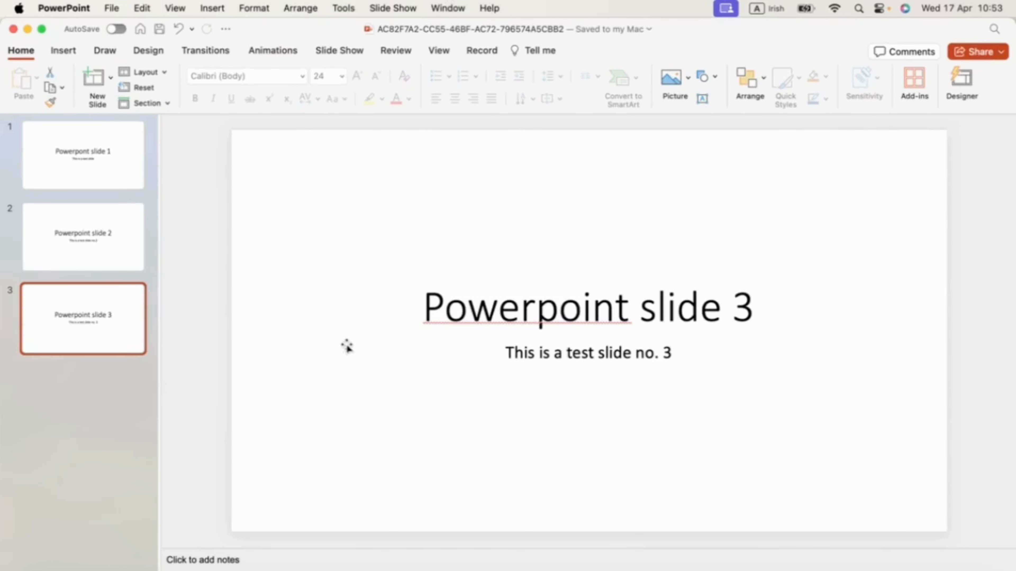
click(123, 180)
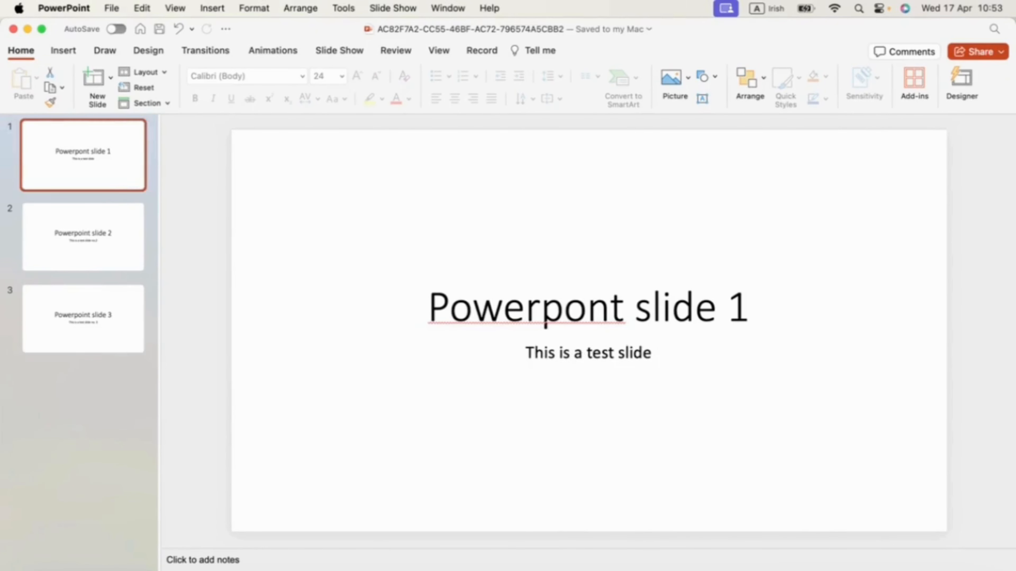
key(super+shift+Return)
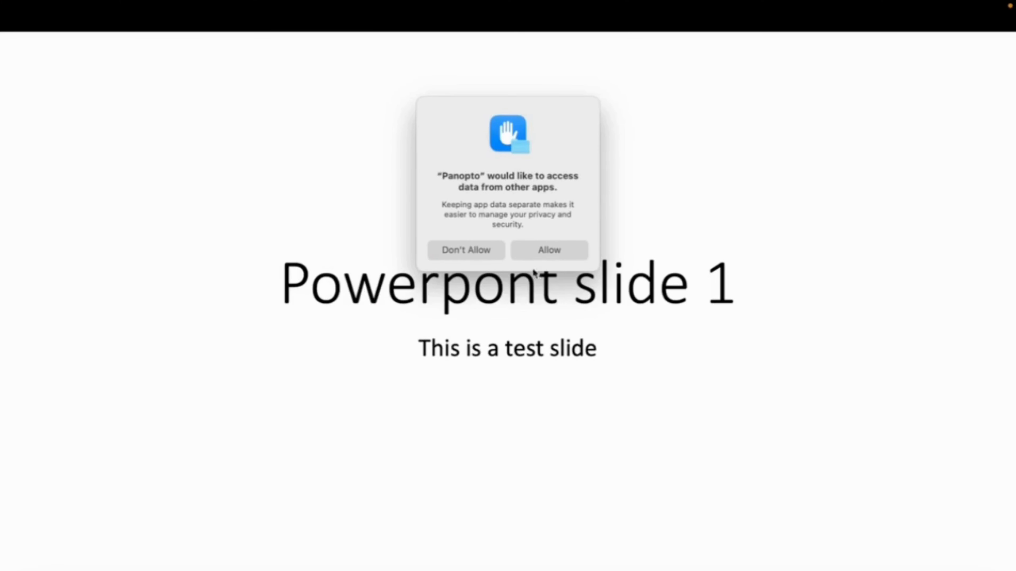
click(536, 251)
key(Right)
key(Right)
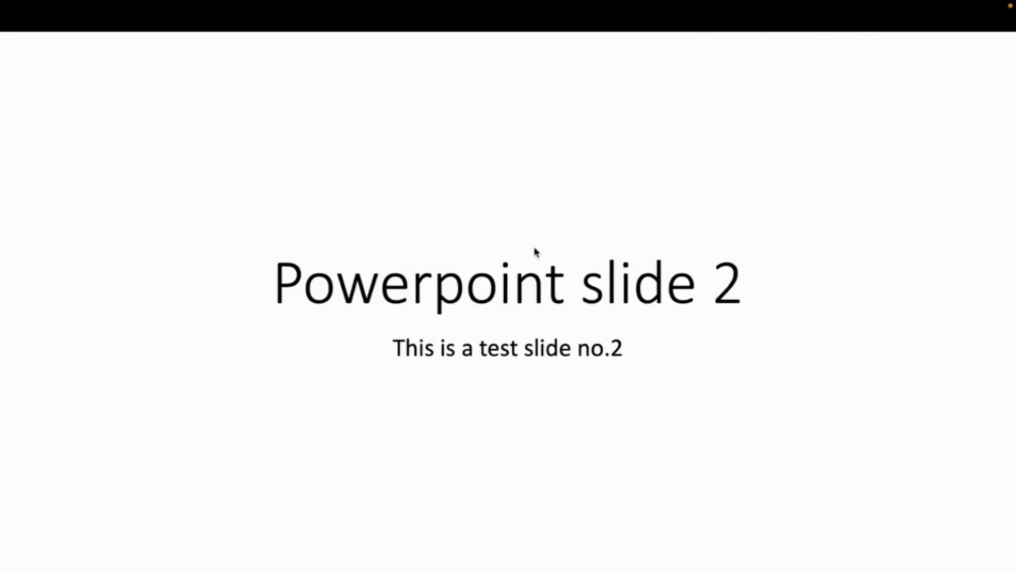
key(Right)
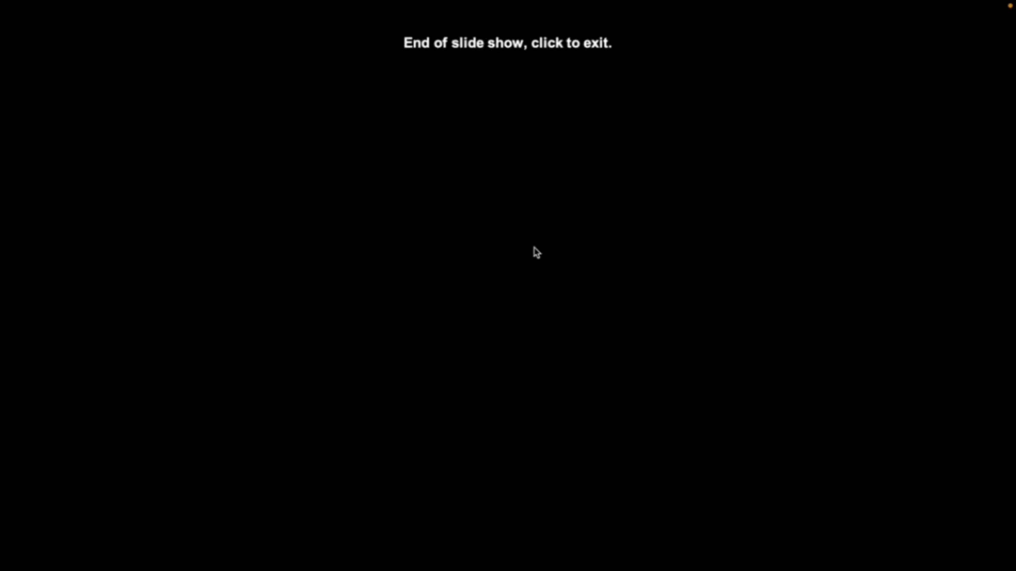
key(Right)
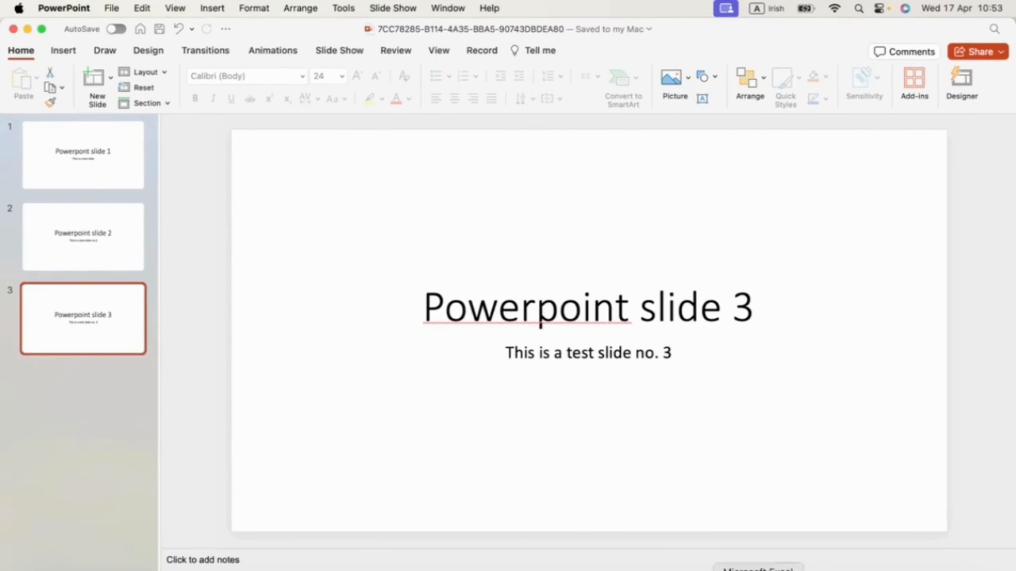
Switch to Panopto, stop the recording and upload it as "My Lecture no.1", minimising the Manage Recordings window
click(867, 570)
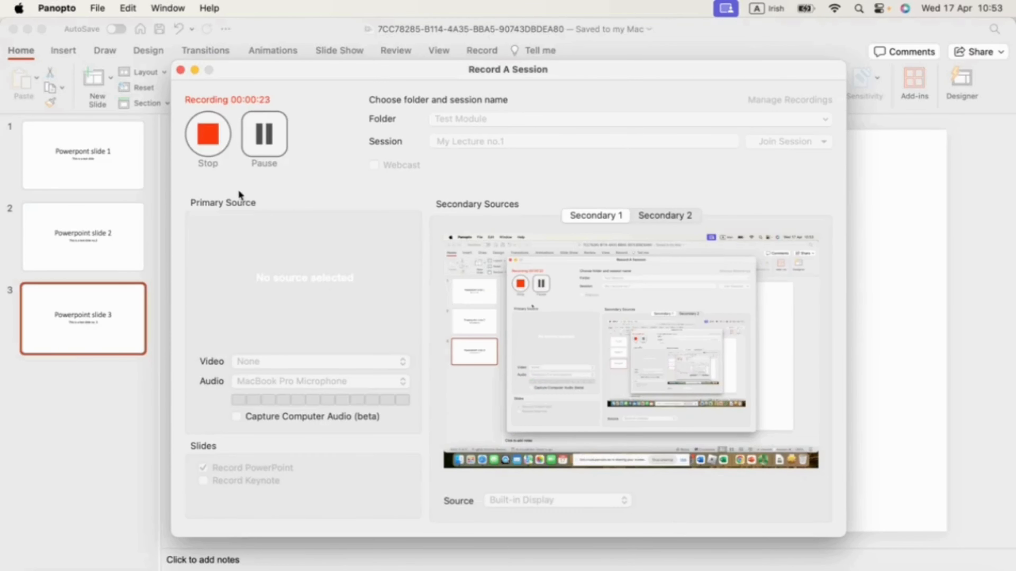
click(207, 135)
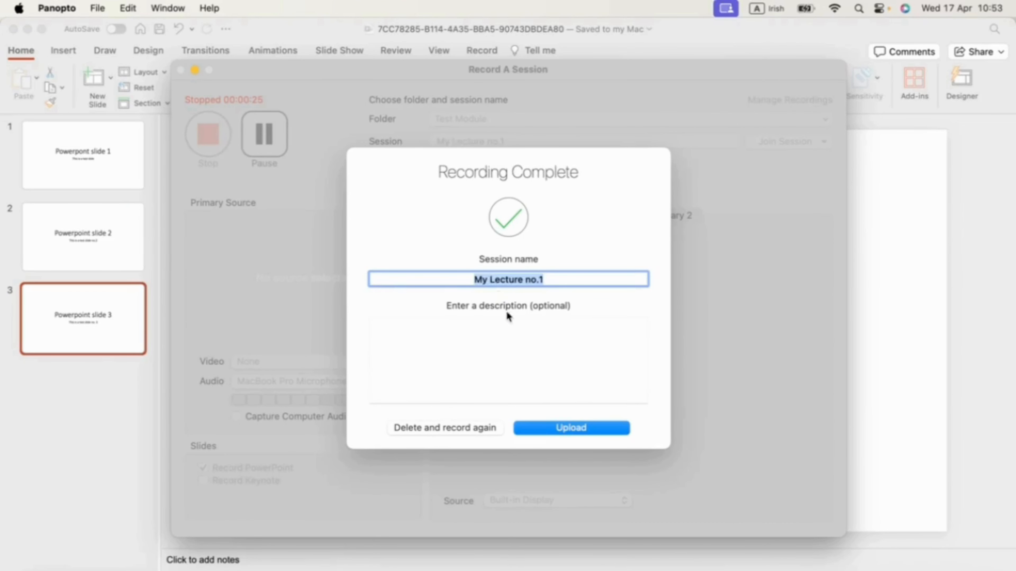
click(573, 431)
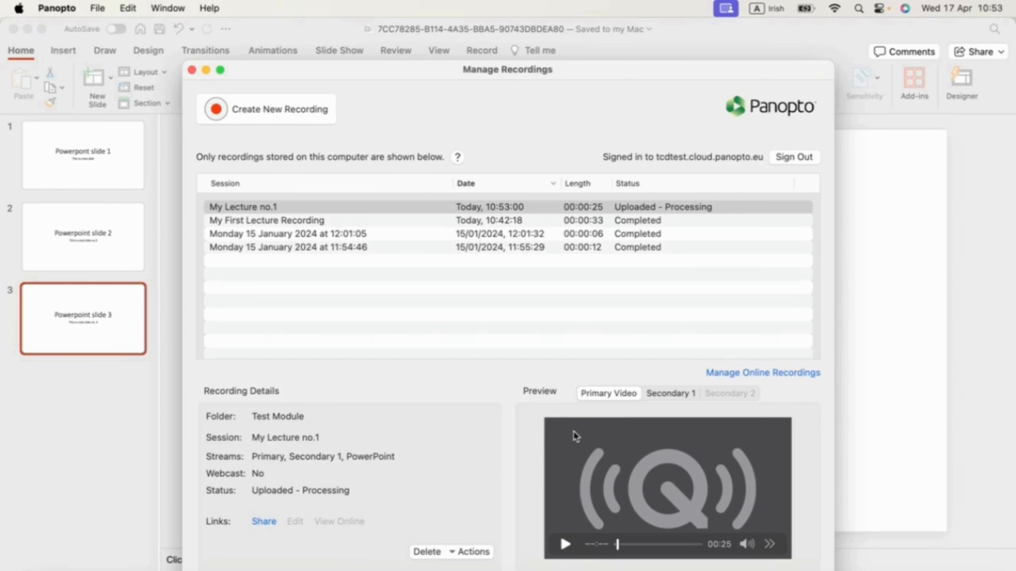
click(205, 70)
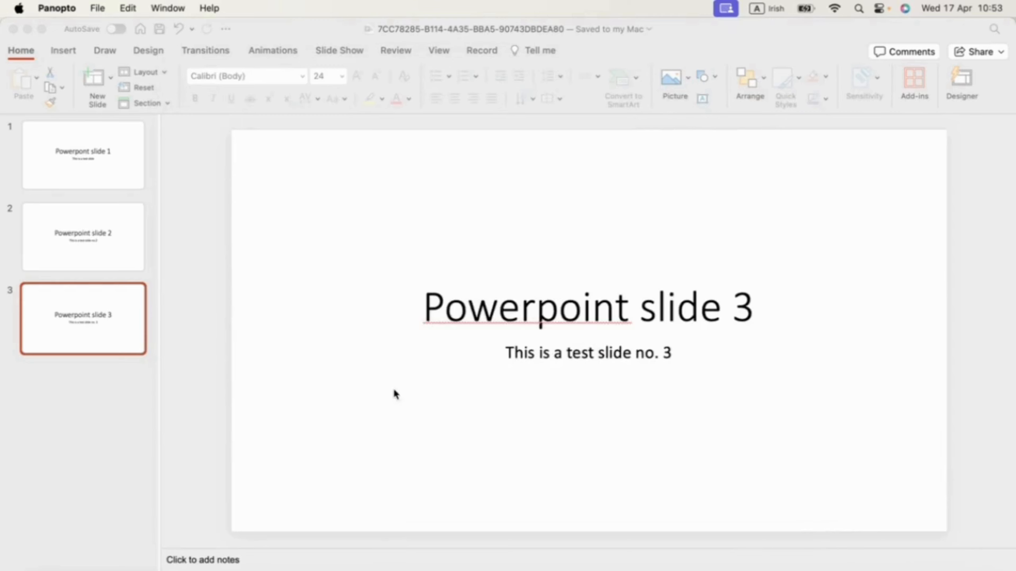
Switch to the browser, close the Record a new session dialog and reopen My Lecture Recordings from the module menu
click(100, 570)
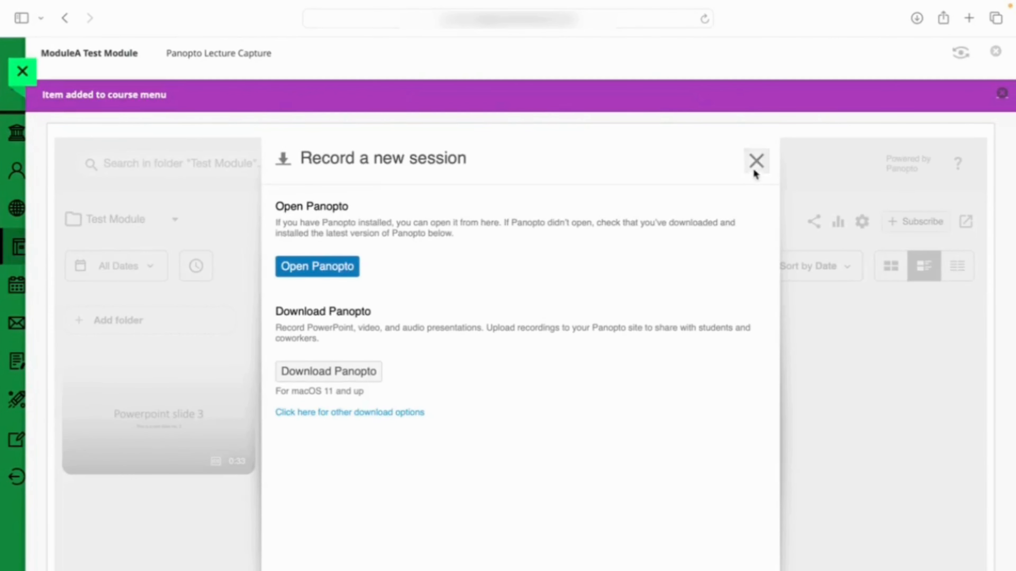
click(756, 161)
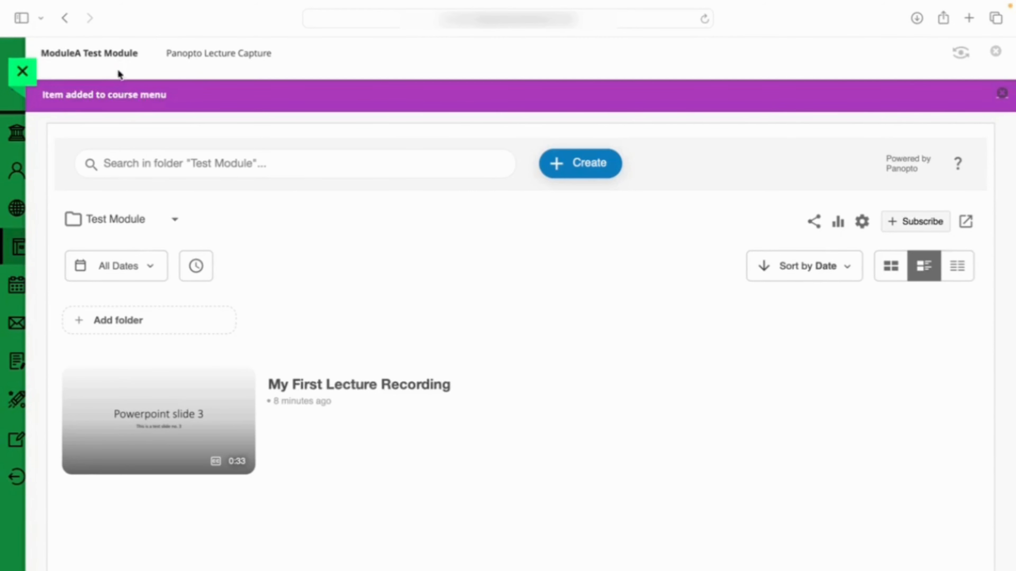
click(118, 56)
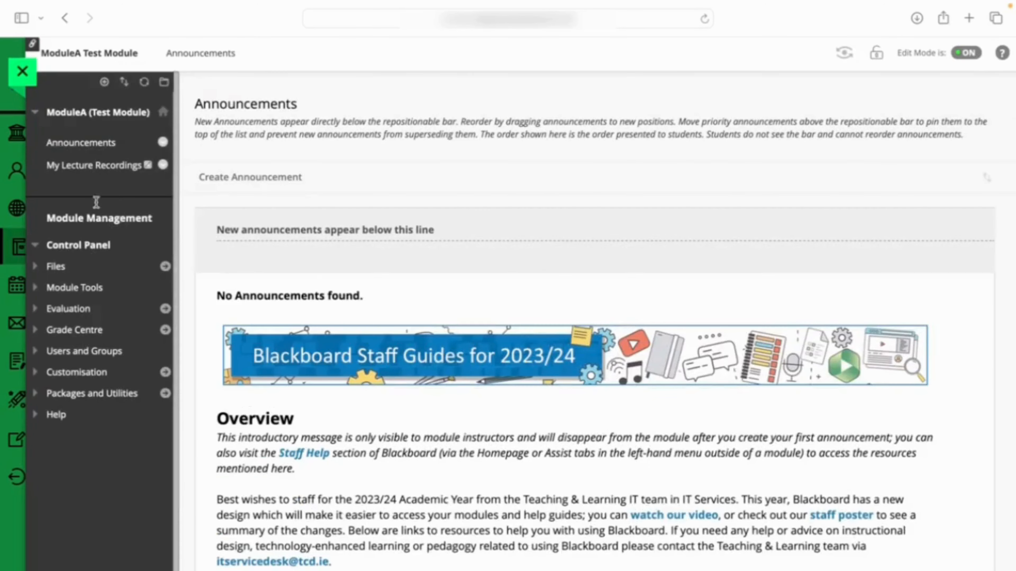
click(101, 166)
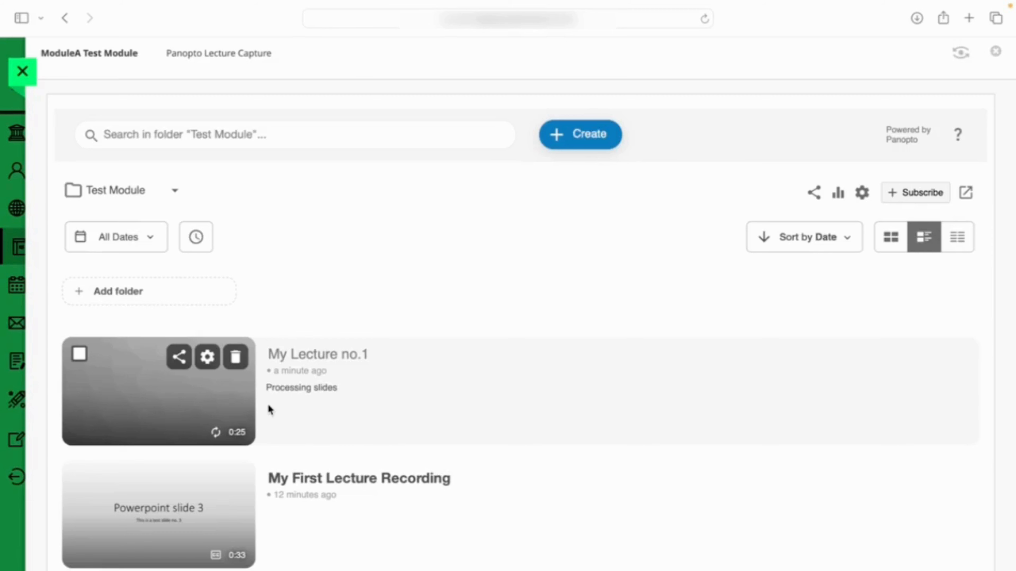
Open My First Lecture Recording in the Panopto editor through the module's My Lecture Recordings link, and close the editor
click(80, 56)
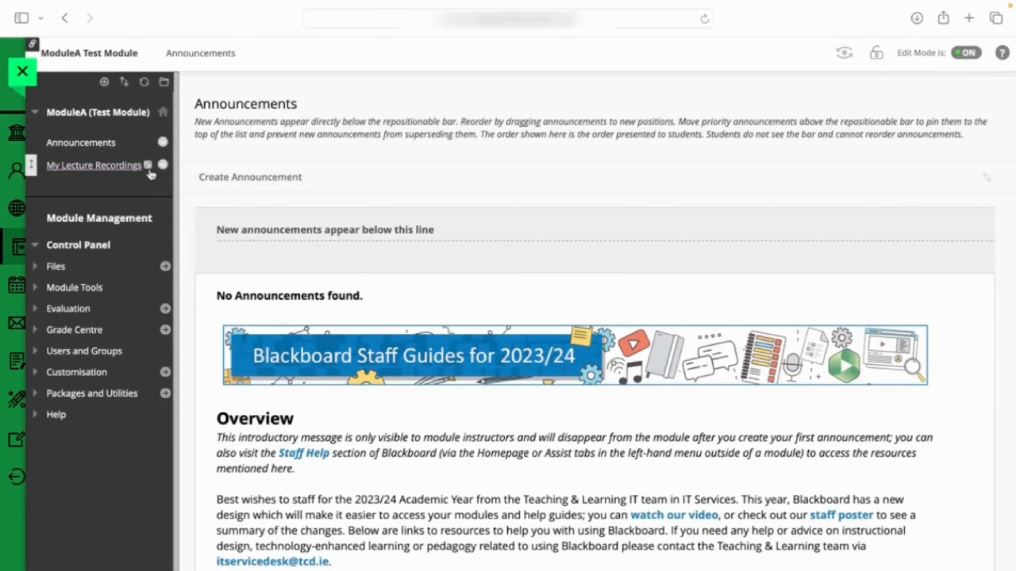
mouse_move(149, 170)
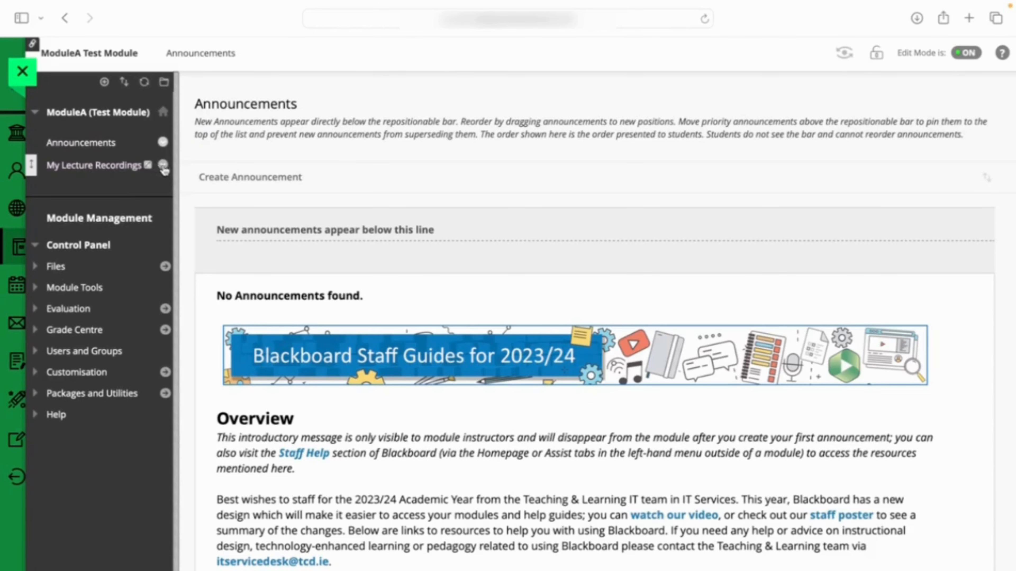
click(120, 172)
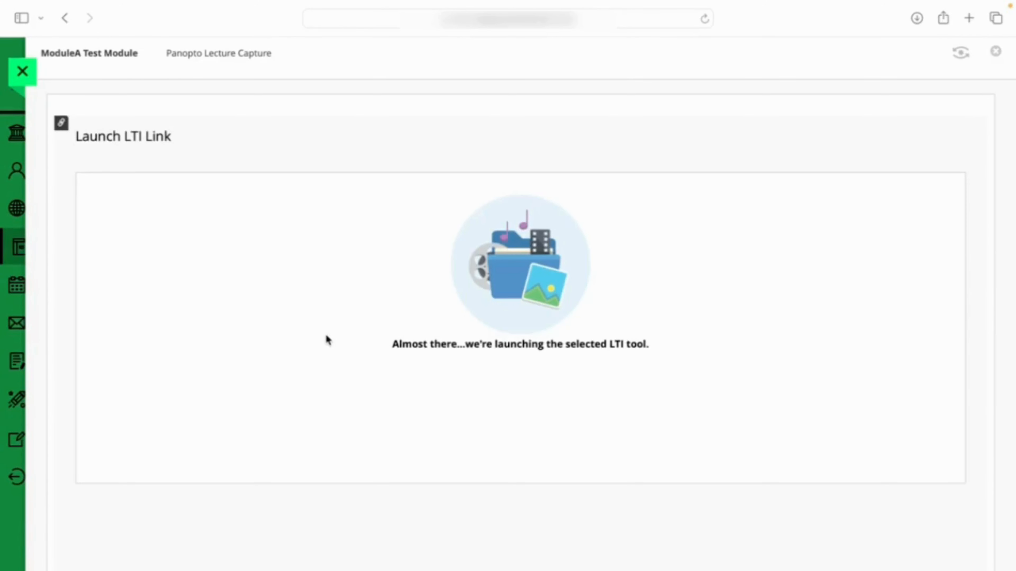
mouse_move(224, 392)
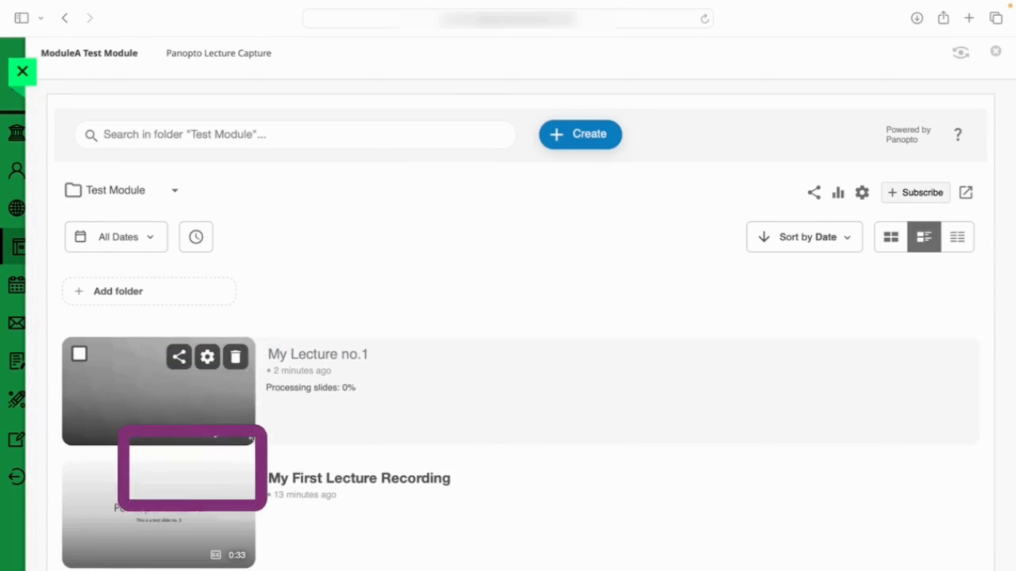
mouse_move(179, 494)
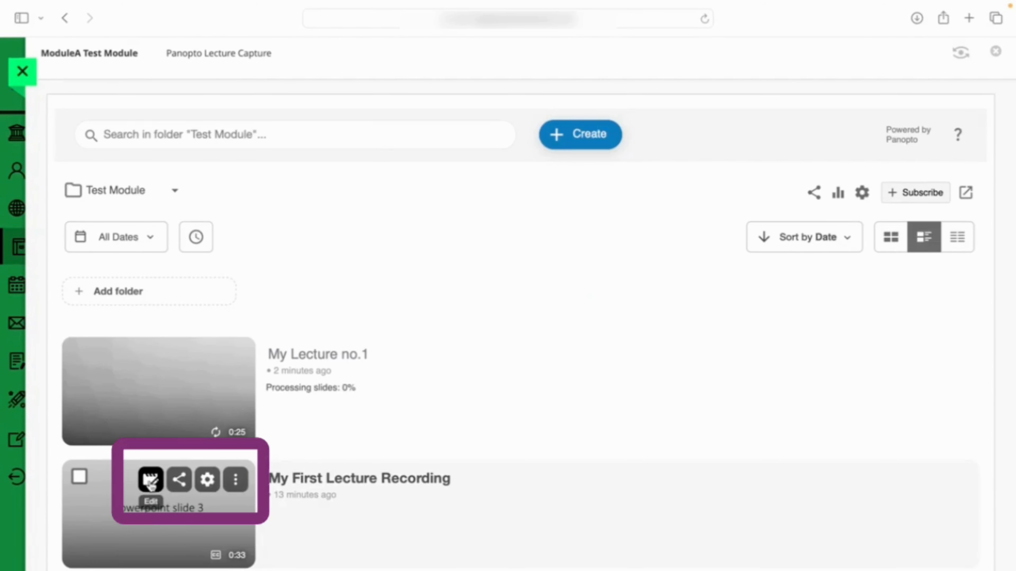
click(151, 482)
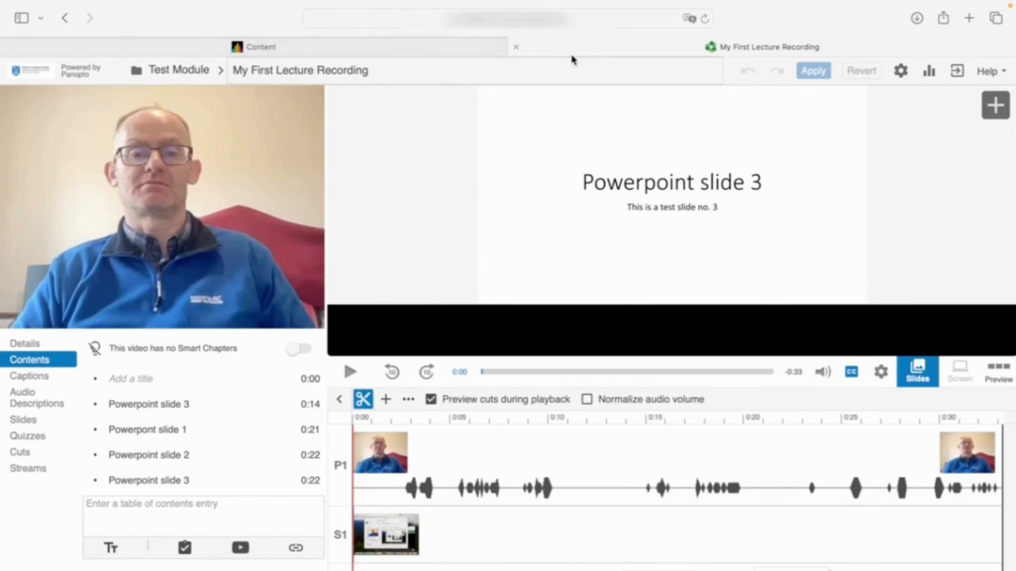
click(516, 46)
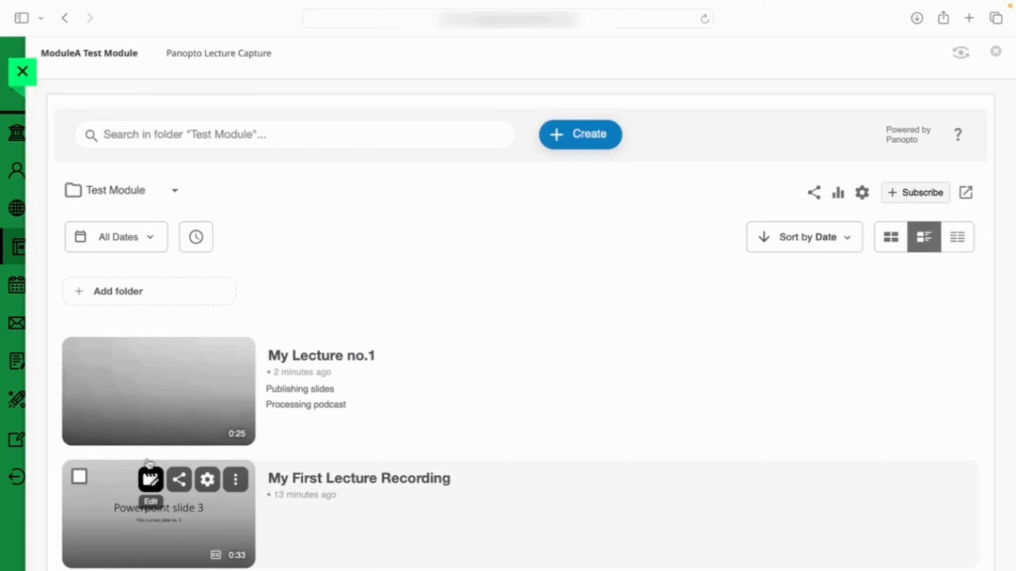
Add a content area named "Lecture week 1" to the module menu and make it available to users
click(75, 56)
click(104, 82)
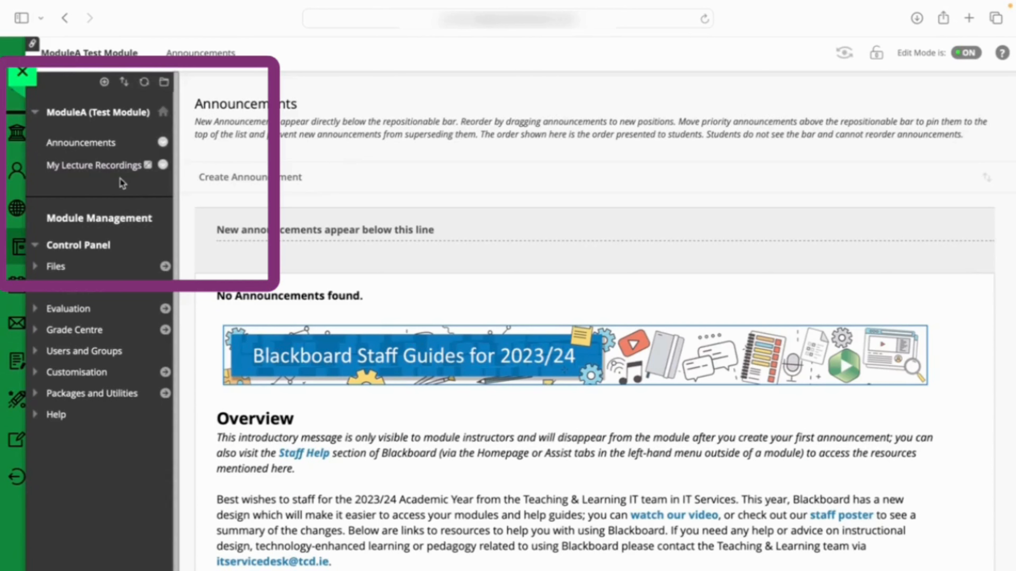
click(105, 83)
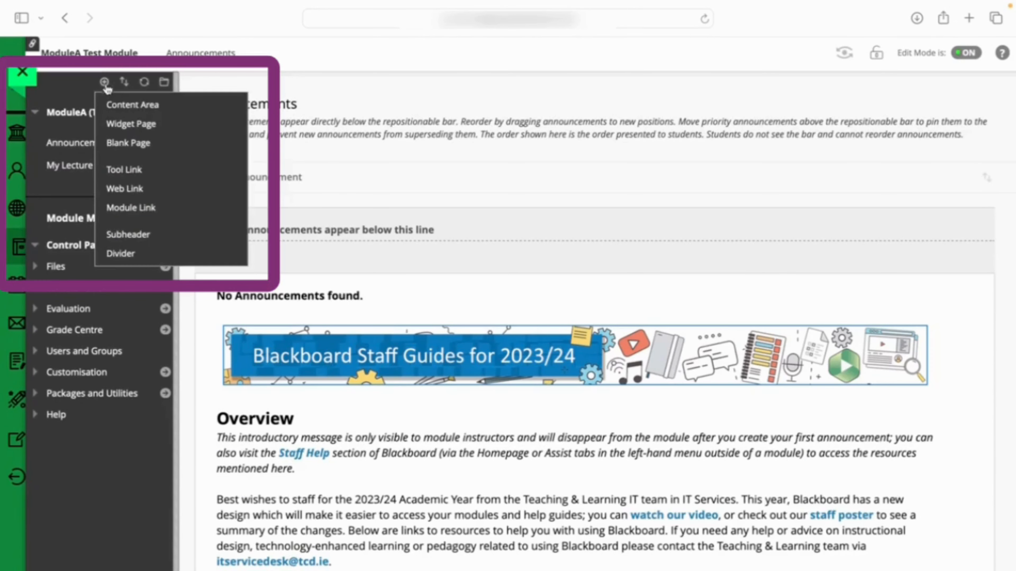
click(115, 103)
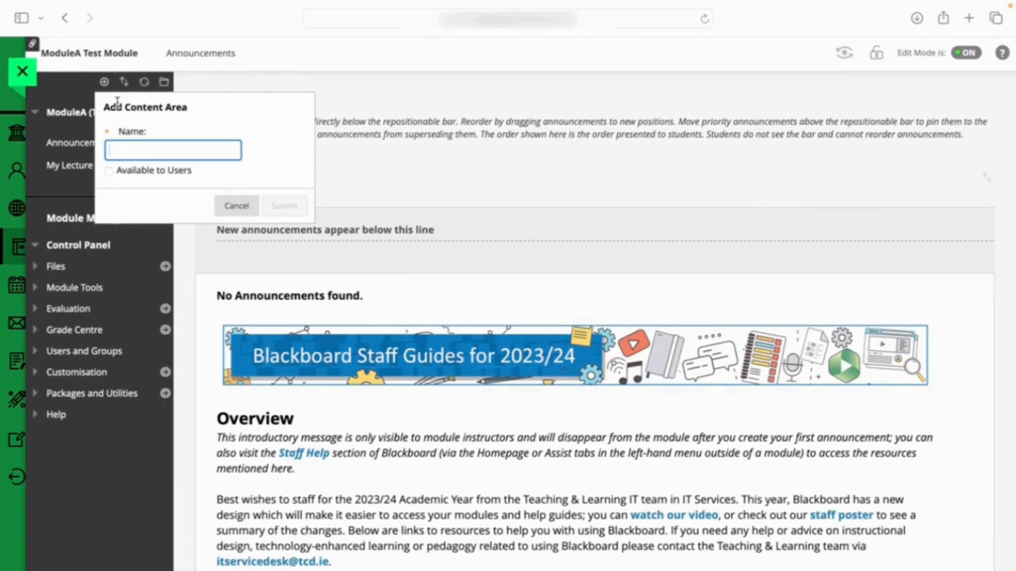
text(Lecture week 1)
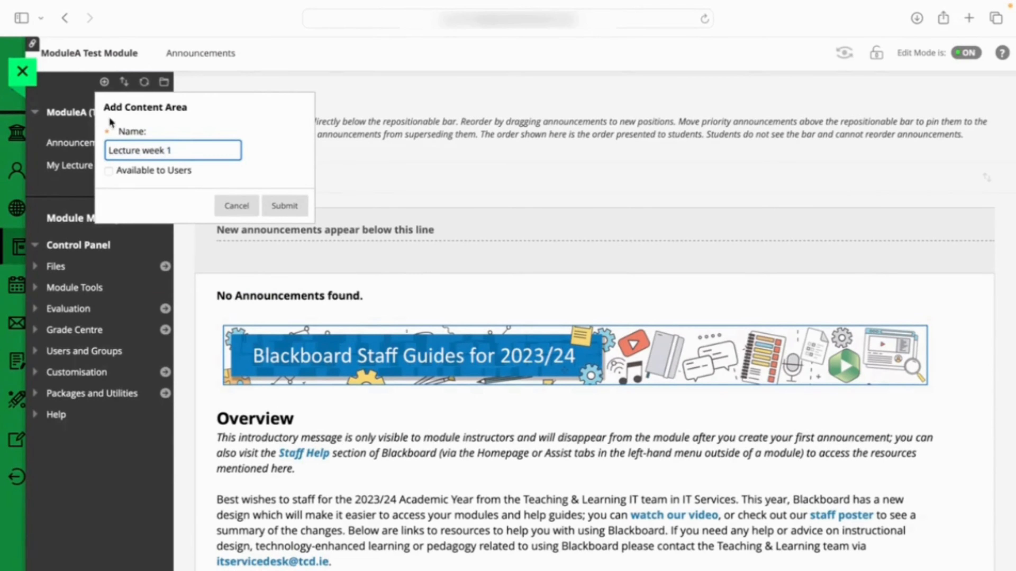
click(110, 171)
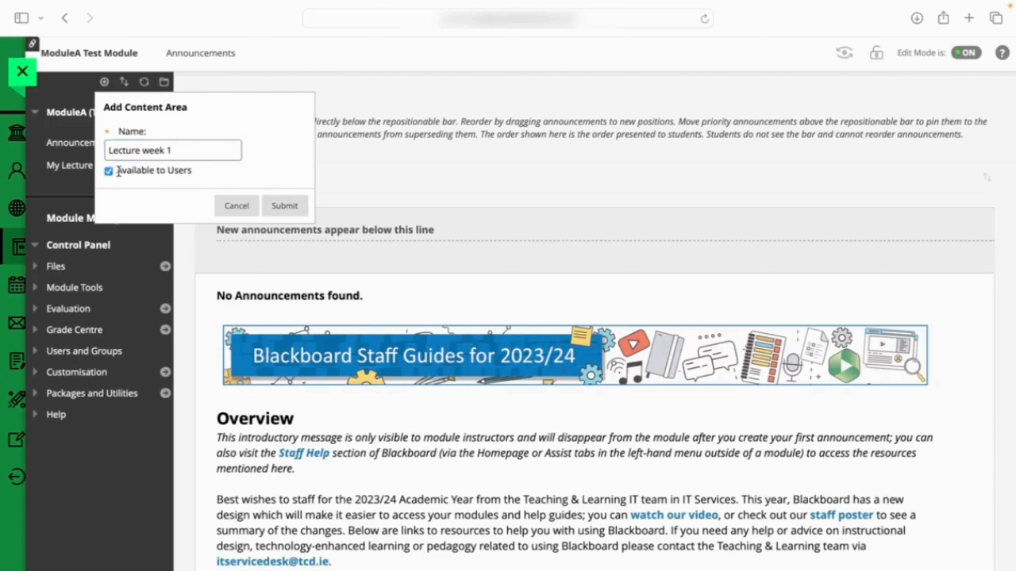
click(284, 206)
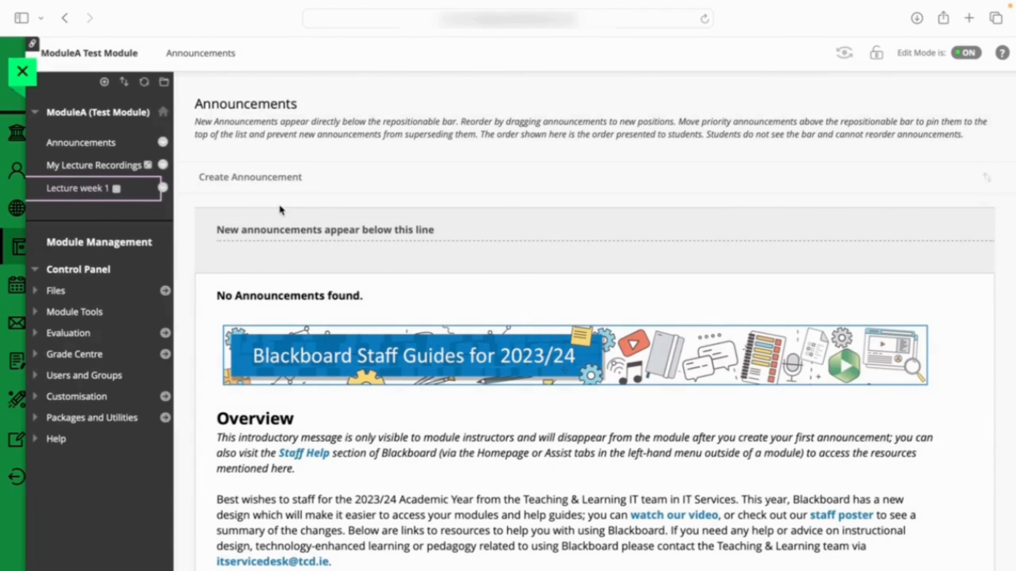
Insert the My Lecture no.1 recording from the Test Module folder into Lecture week 1 as a Panopto Video Embed
click(91, 189)
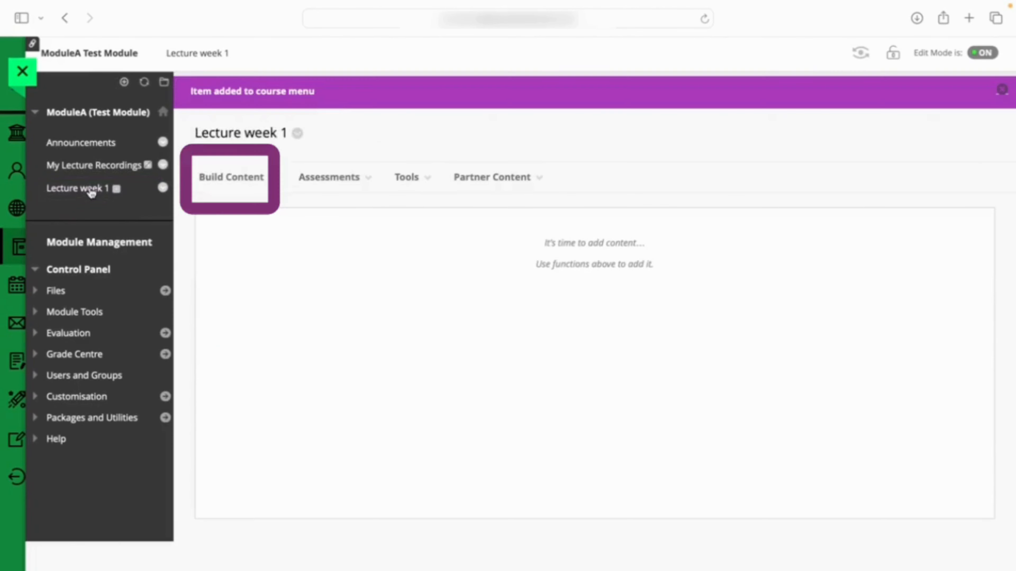
click(228, 180)
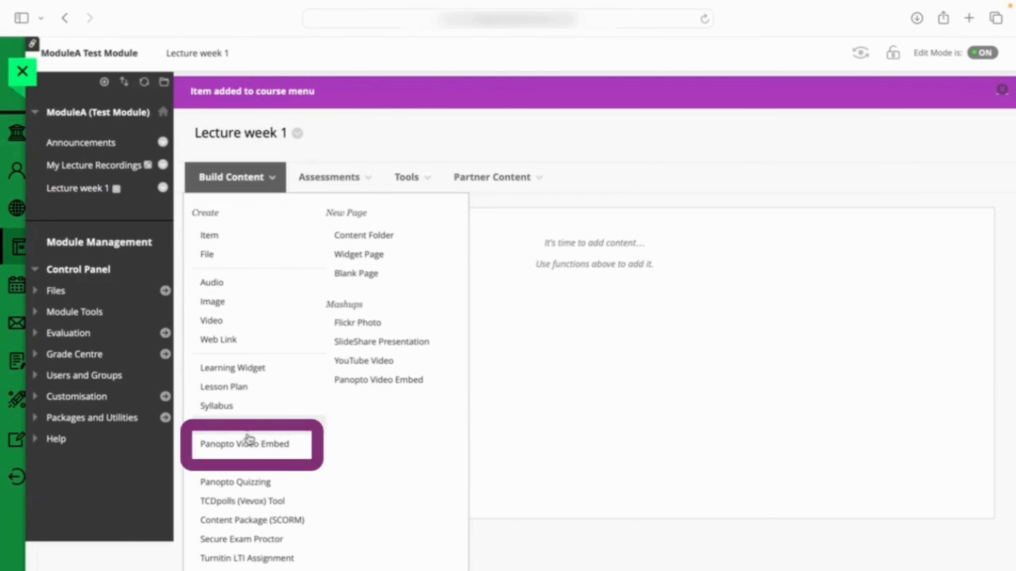
click(250, 447)
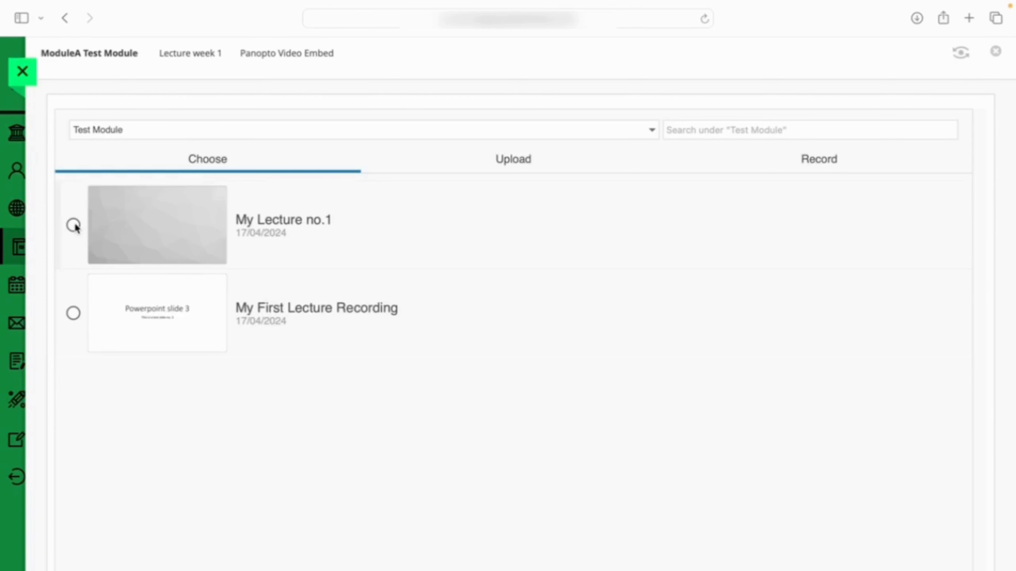
click(225, 129)
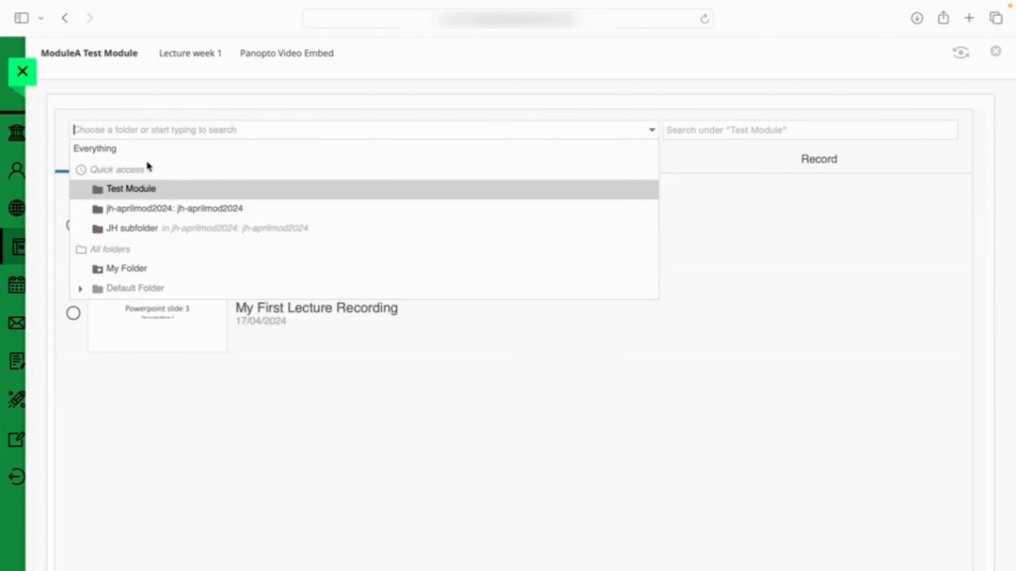
click(667, 240)
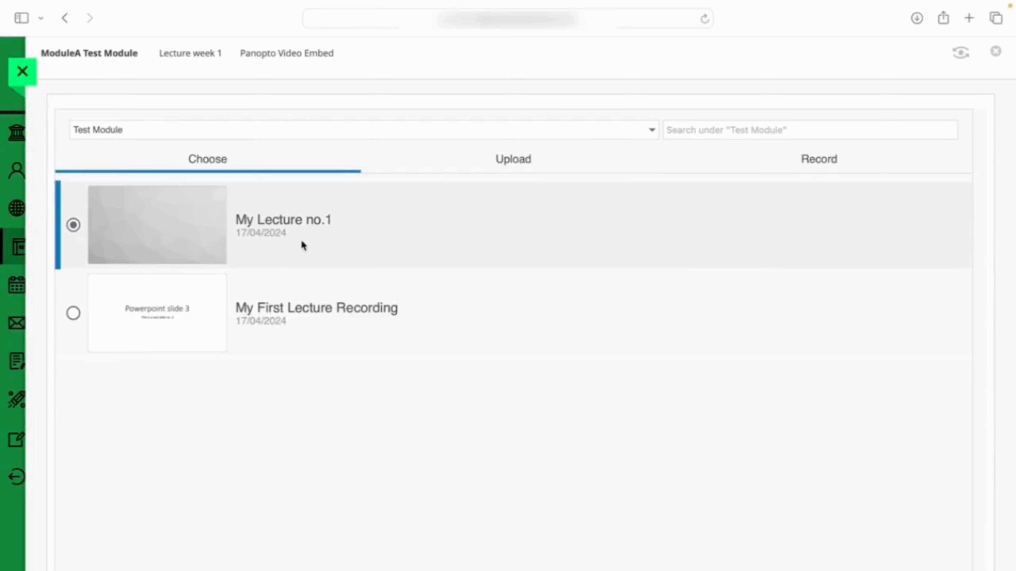
scroll(922, 493, down, 3)
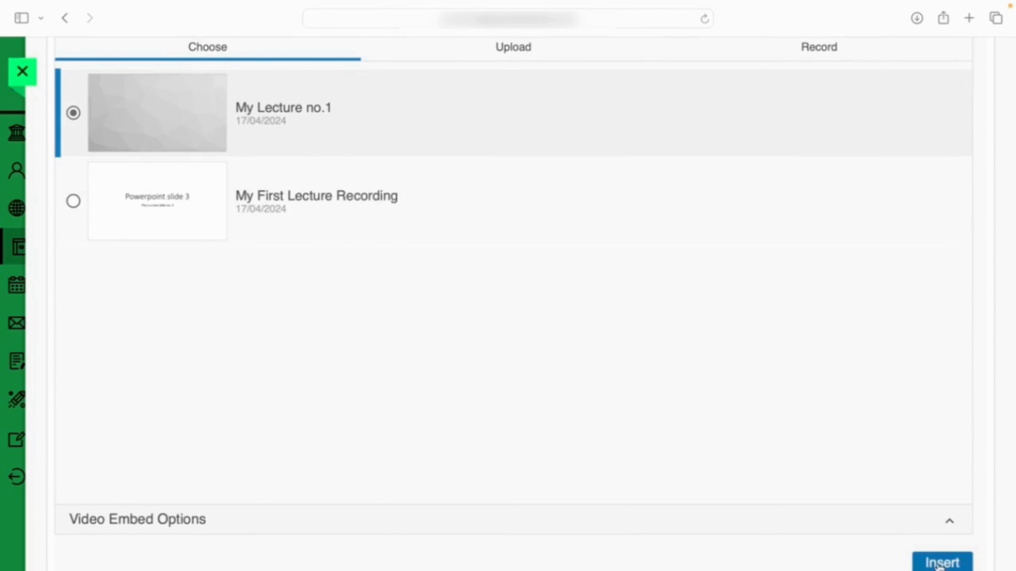
click(939, 565)
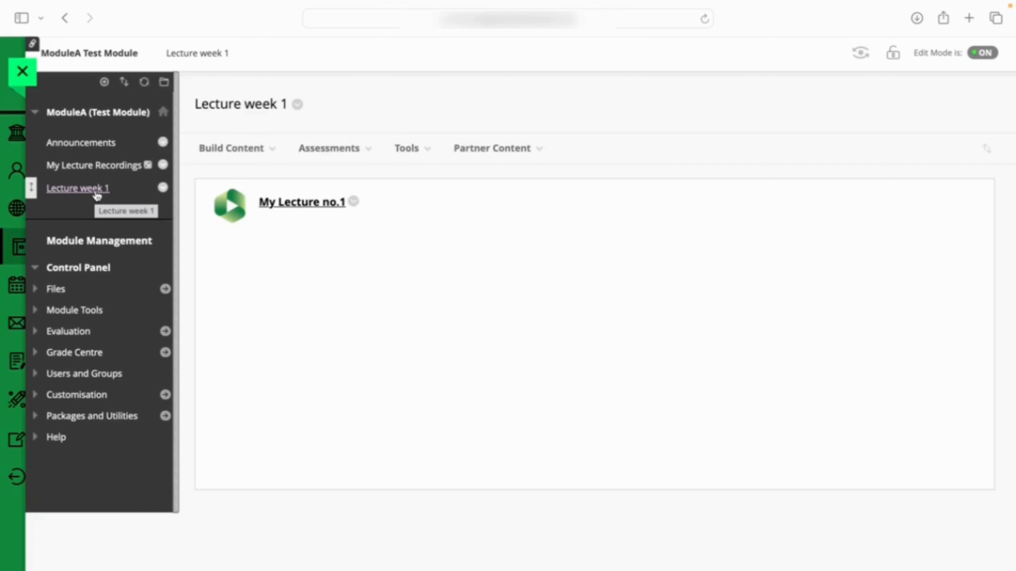
Play My Lecture no.1 from Lecture week 1 in Student Preview mode, and exit the preview
click(859, 56)
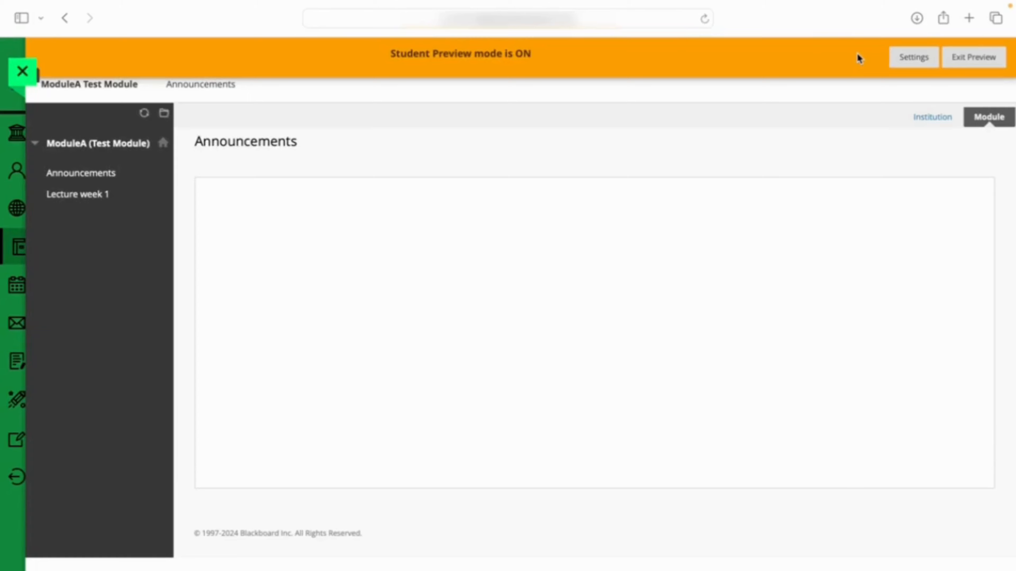
click(95, 200)
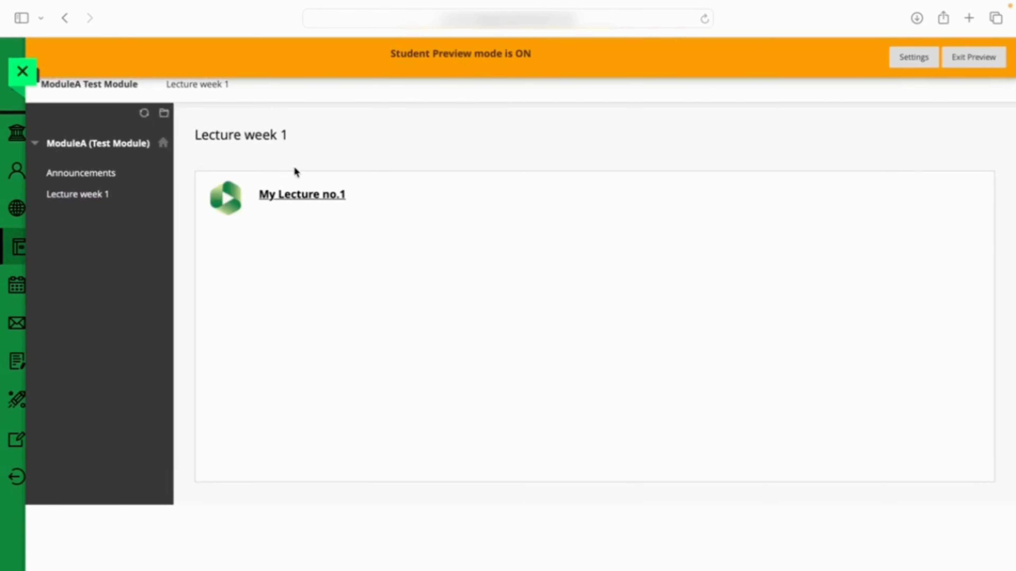
click(311, 197)
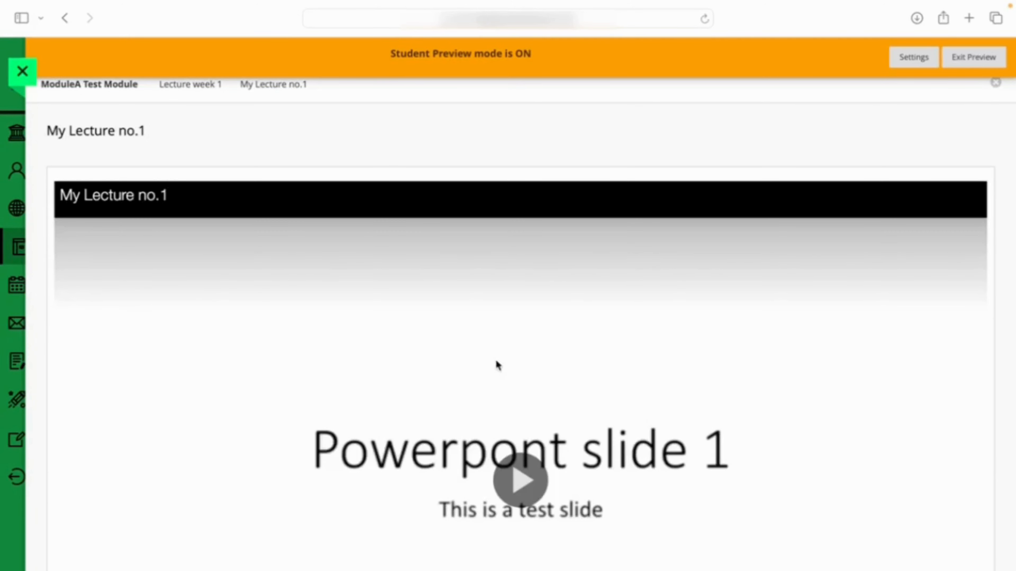
click(520, 480)
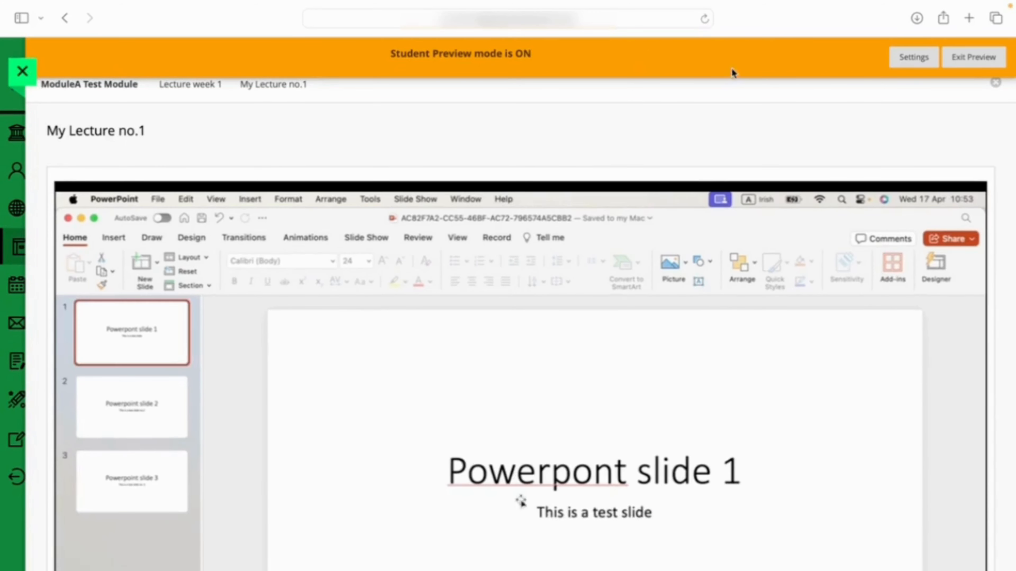
click(972, 58)
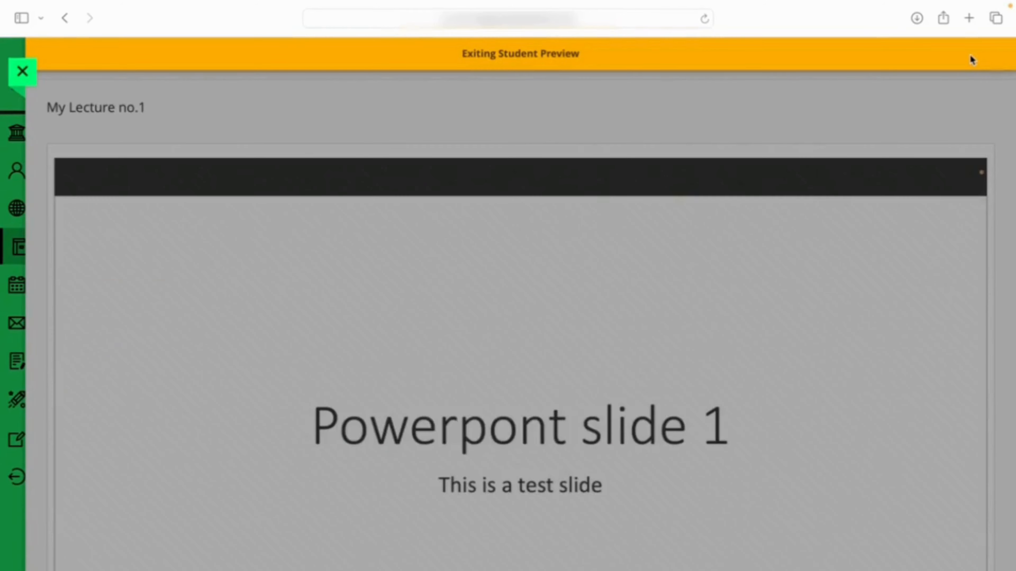